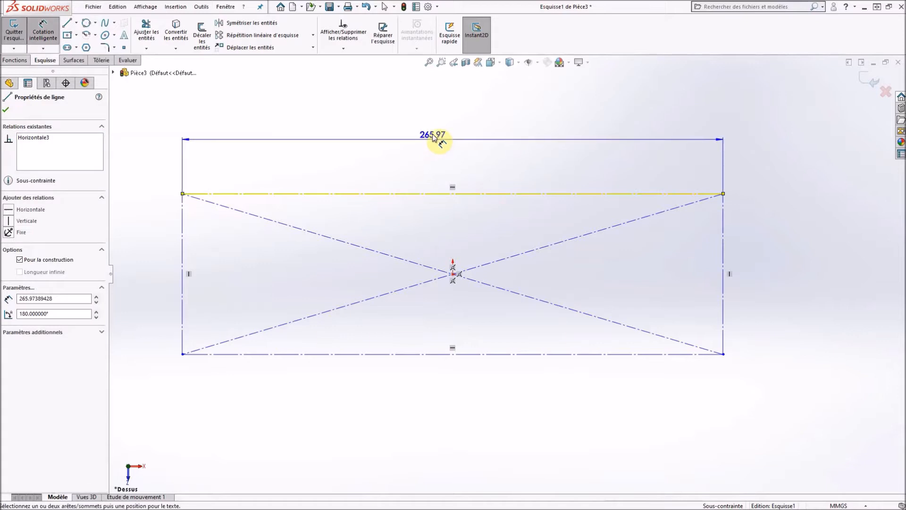
# - Dimension the construction rectangle 185.5 mm wide and 60 mm high
pyautogui.click(452, 138)
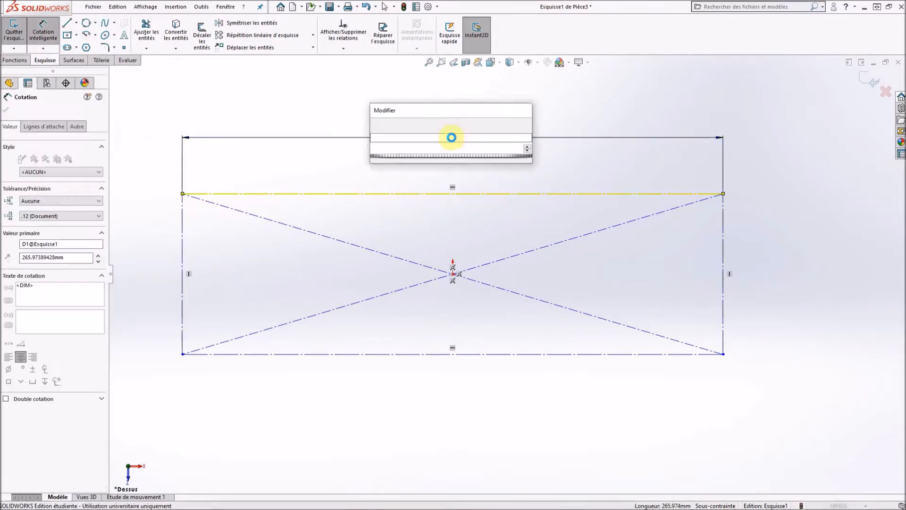
pyautogui.write('185.5')
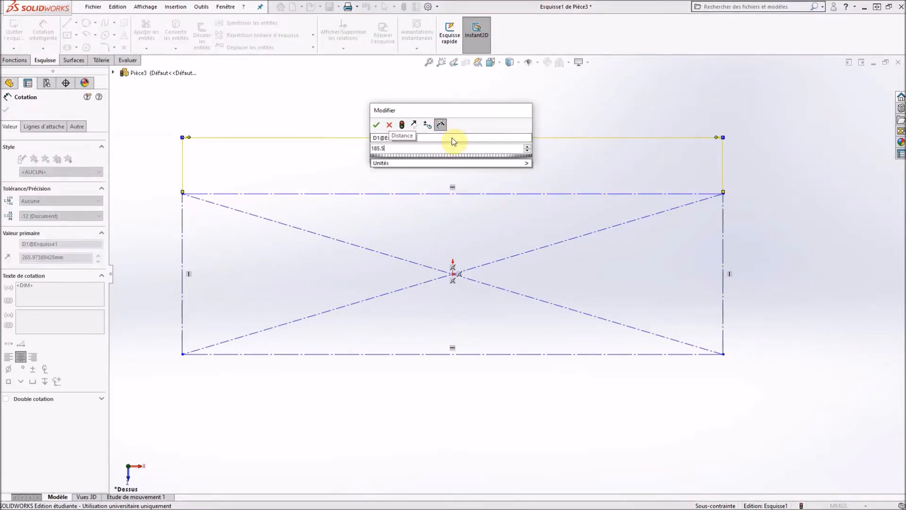
pyautogui.press('Return')
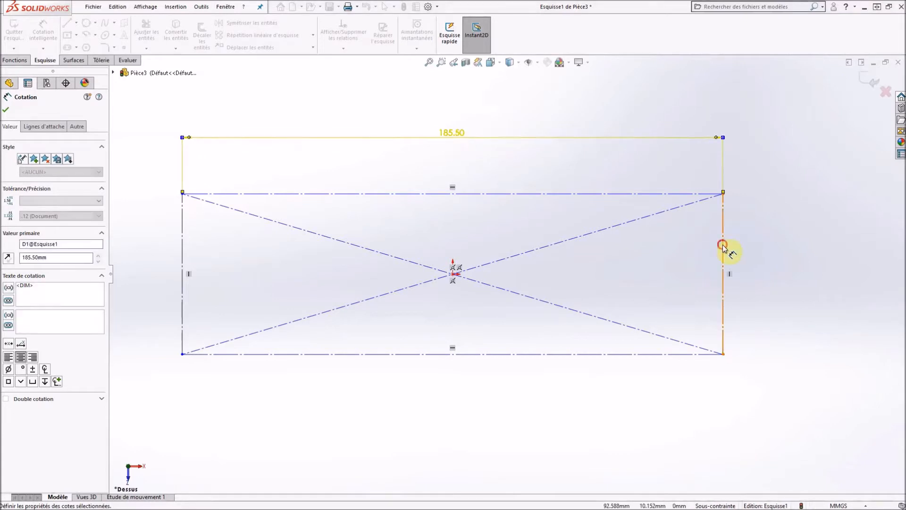
pyautogui.click(728, 251)
pyautogui.click(773, 257)
pyautogui.write('60')
pyautogui.press('Return')
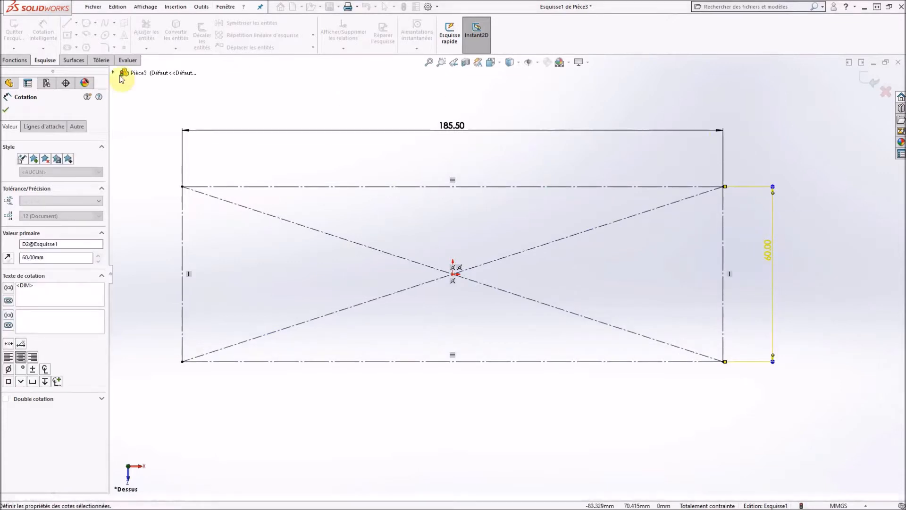
pyautogui.click(5, 110)
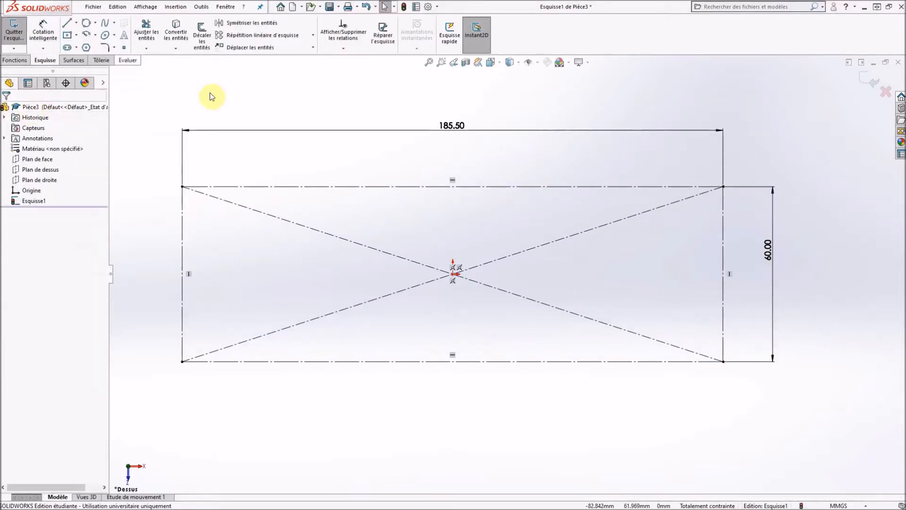
# - Sketch three connected lines over the rectangle's bottom, left and top sides, with the two horizontal ones about 132 mm long from the left corners
pyautogui.click(68, 23)
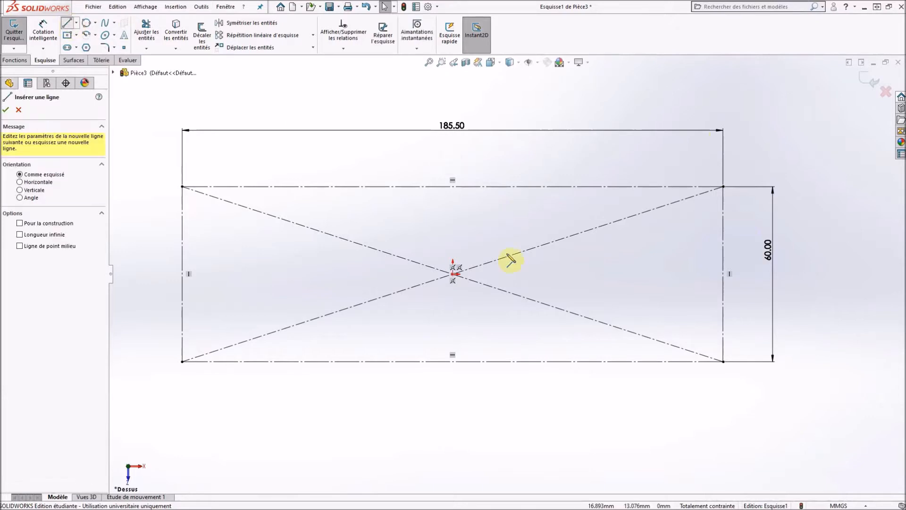
pyautogui.click(568, 362)
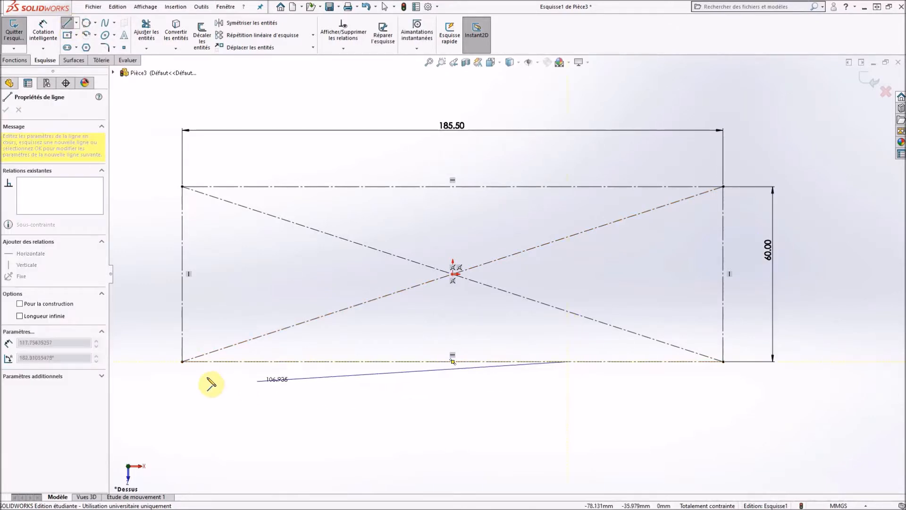
pyautogui.click(182, 361)
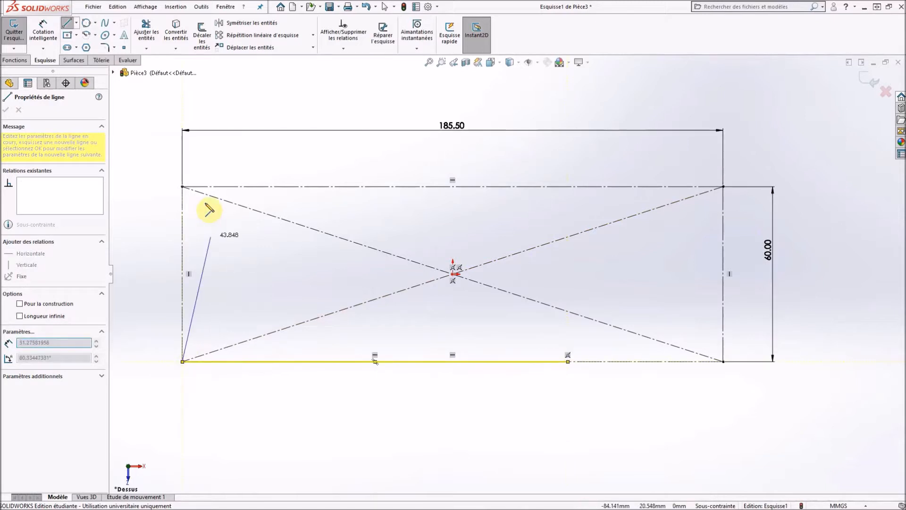
pyautogui.click(183, 187)
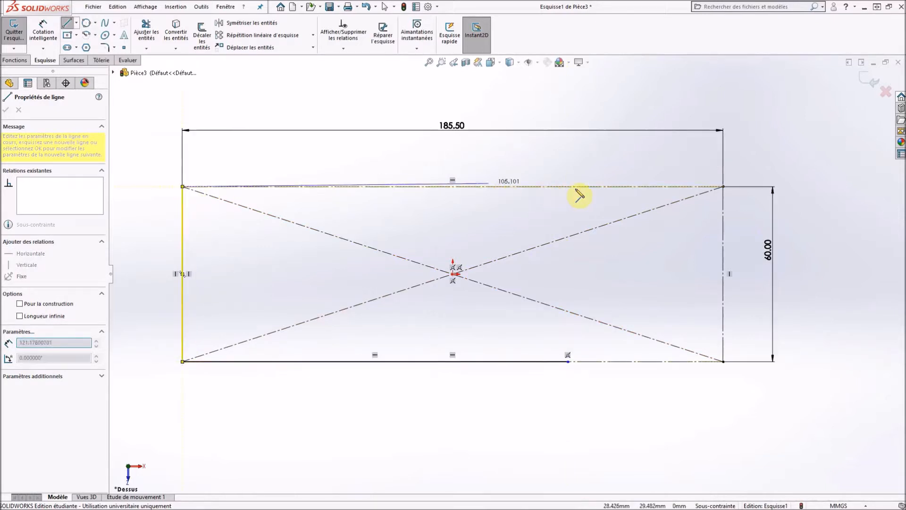
pyautogui.click(568, 187)
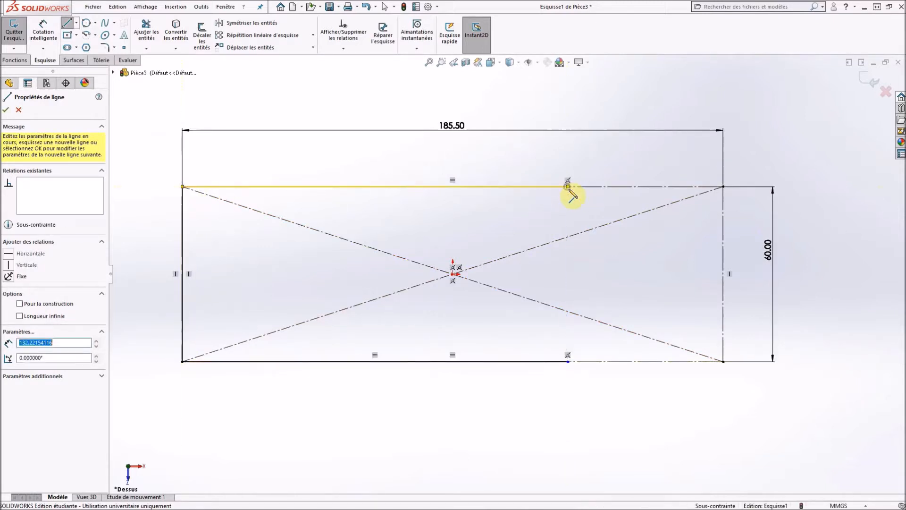
pyautogui.press('Escape')
pyautogui.press('Escape')
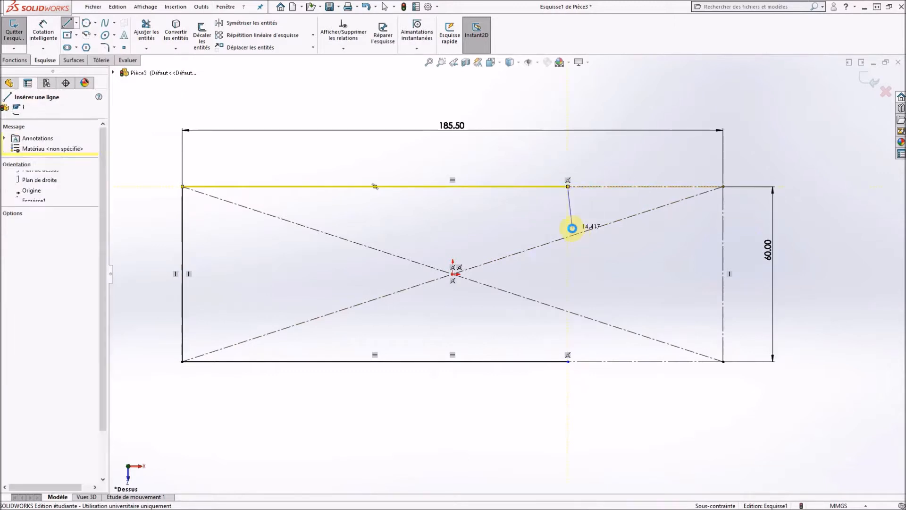
# - Close the profile's right end with an outward-bulging three-point arc of about 37.3 mm radius between the two horizontal lines' free ends
pyautogui.click(87, 35)
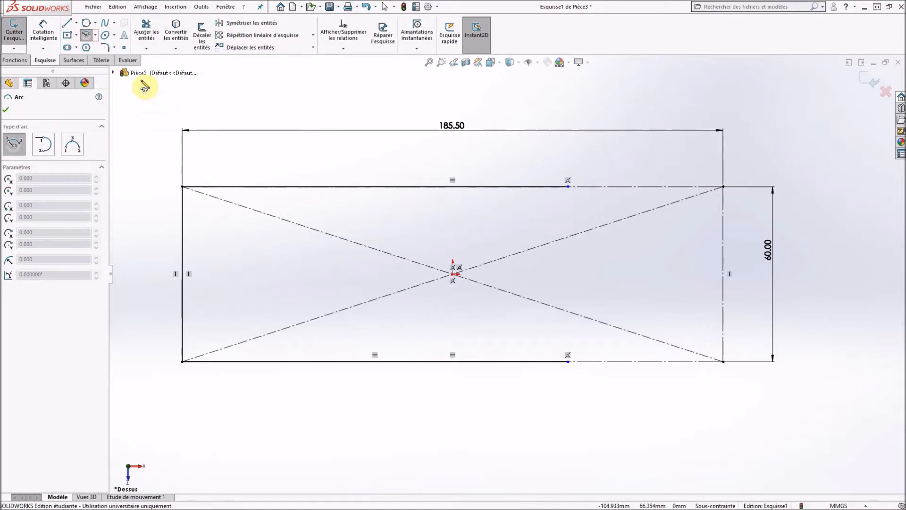
pyautogui.click(73, 148)
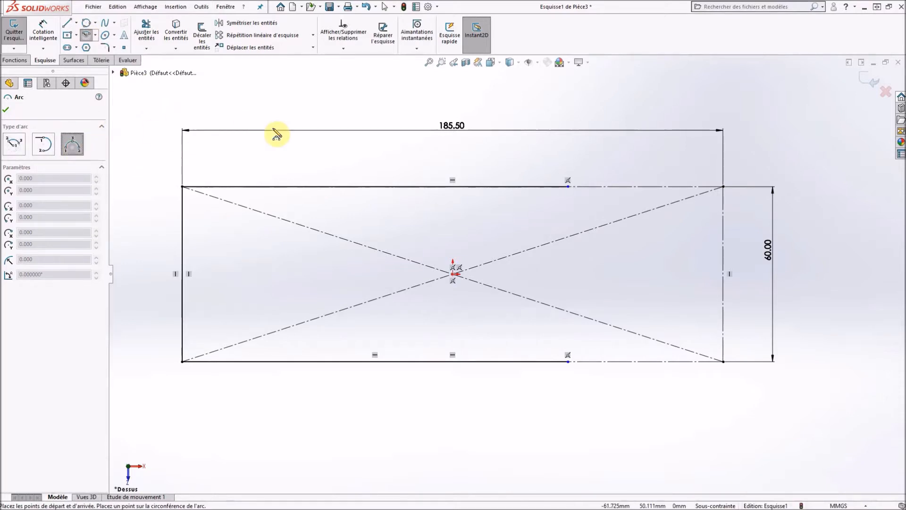
pyautogui.click(568, 187)
pyautogui.click(568, 361)
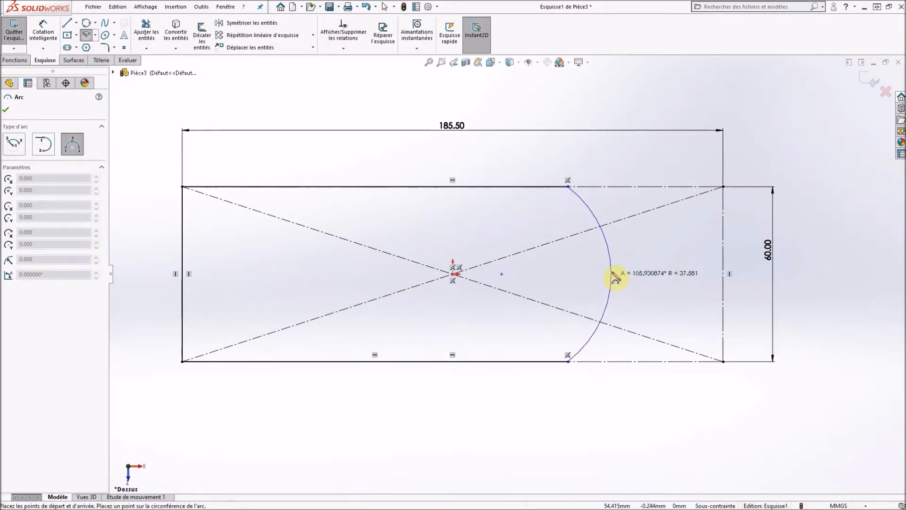
pyautogui.click(615, 282)
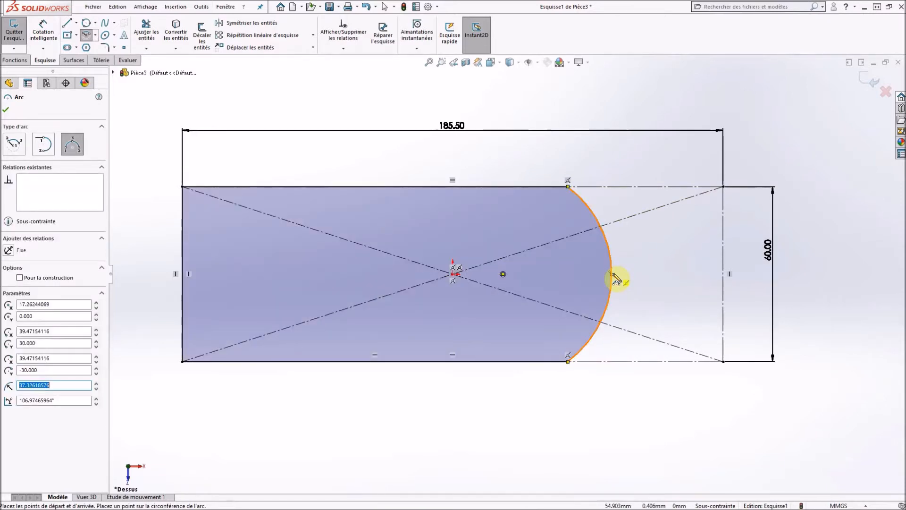
pyautogui.press('Escape')
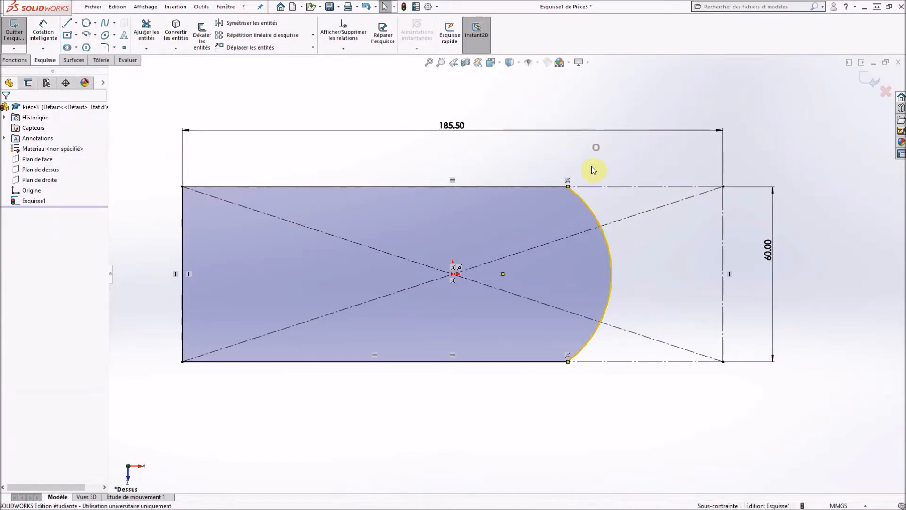
# - Add a horizontal relation between the arc's centre point and the rectangle's centre point at the origin
pyautogui.click(503, 273)
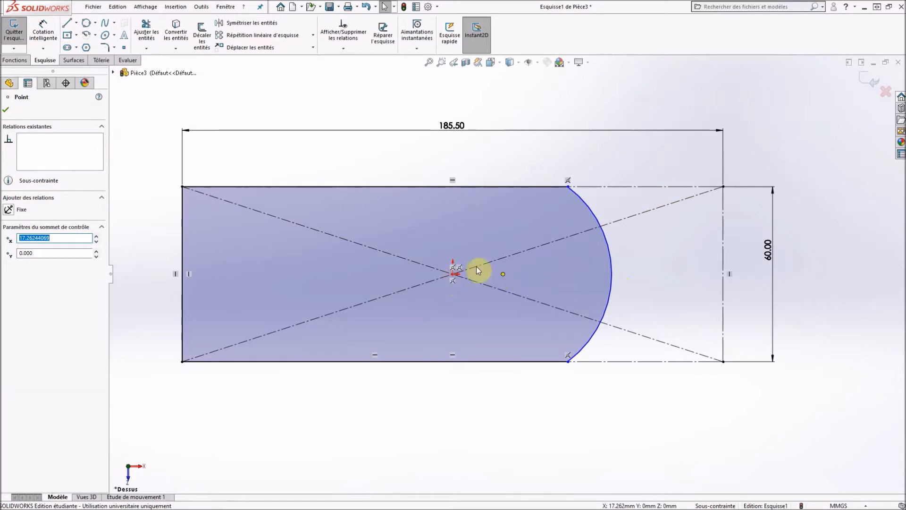
pyautogui.click(399, 95)
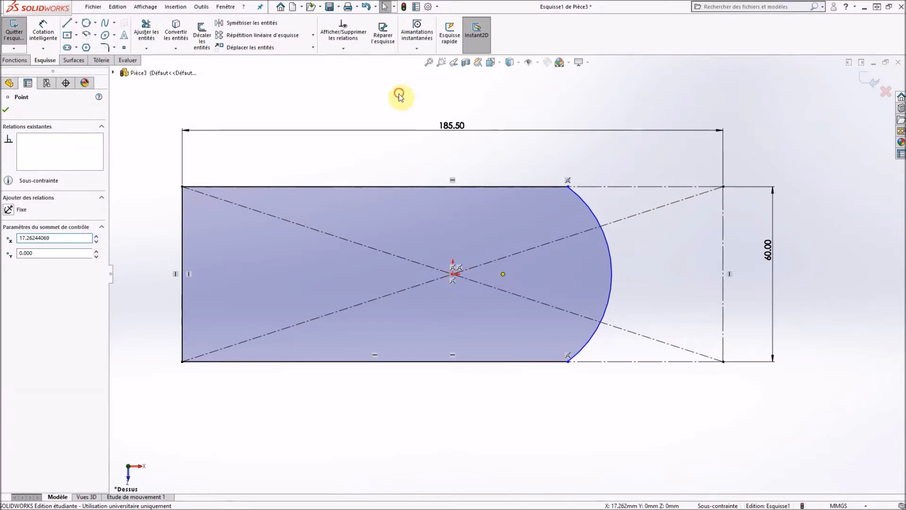
pyautogui.click(347, 49)
pyautogui.click(359, 69)
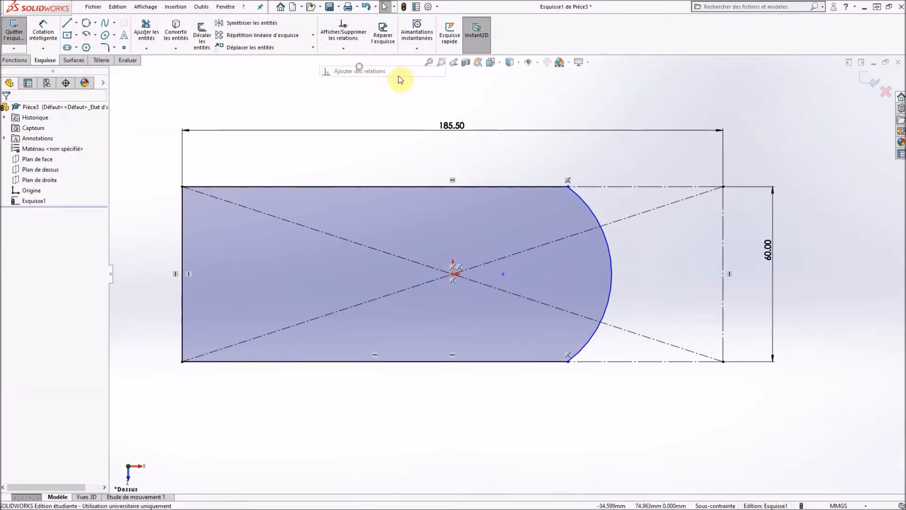
pyautogui.click(502, 274)
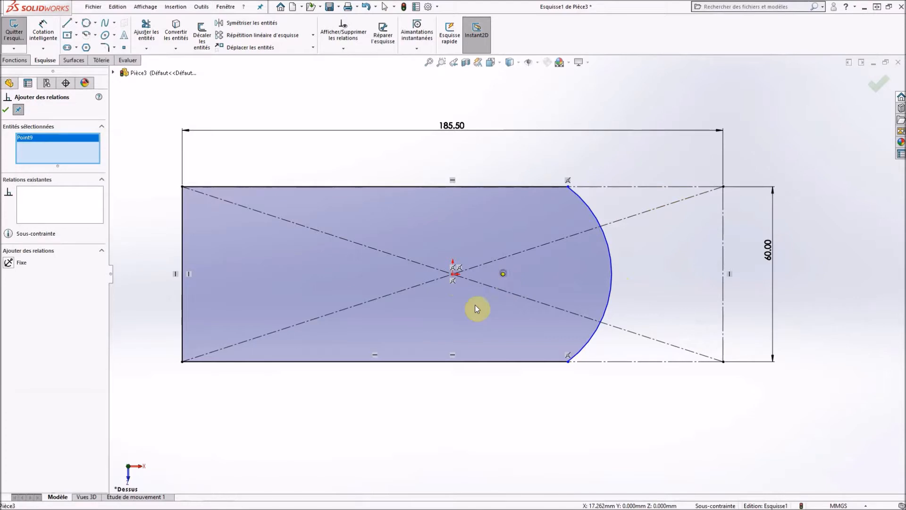
pyautogui.click(452, 274)
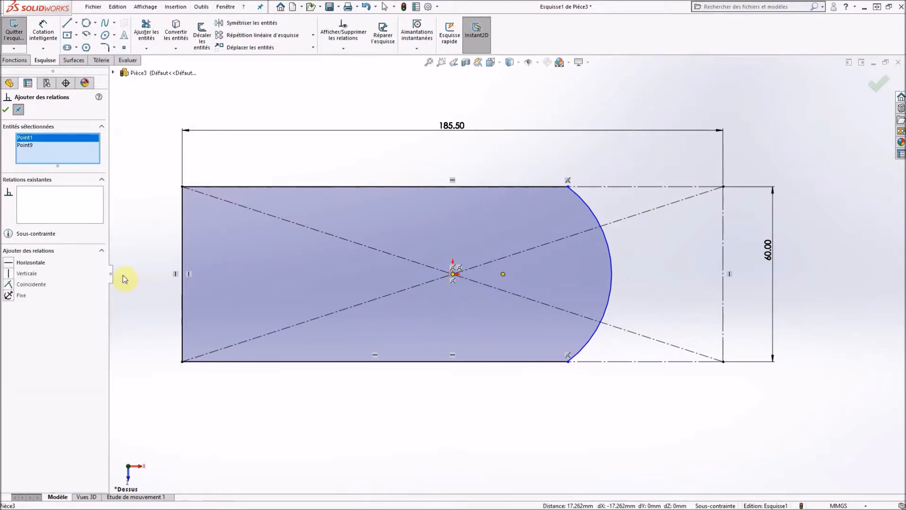
pyautogui.click(8, 263)
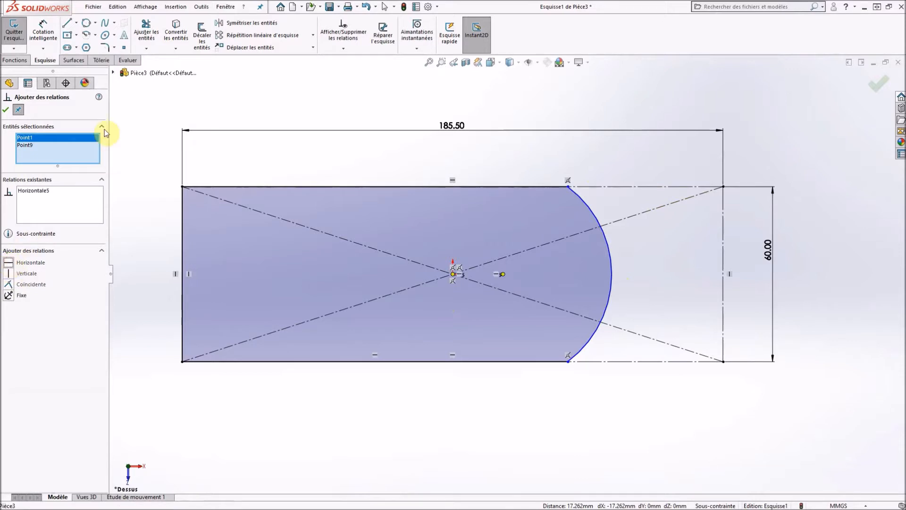
pyautogui.click(6, 108)
# - Dimension the end arc's radius at 39.5 mm
pyautogui.click(43, 33)
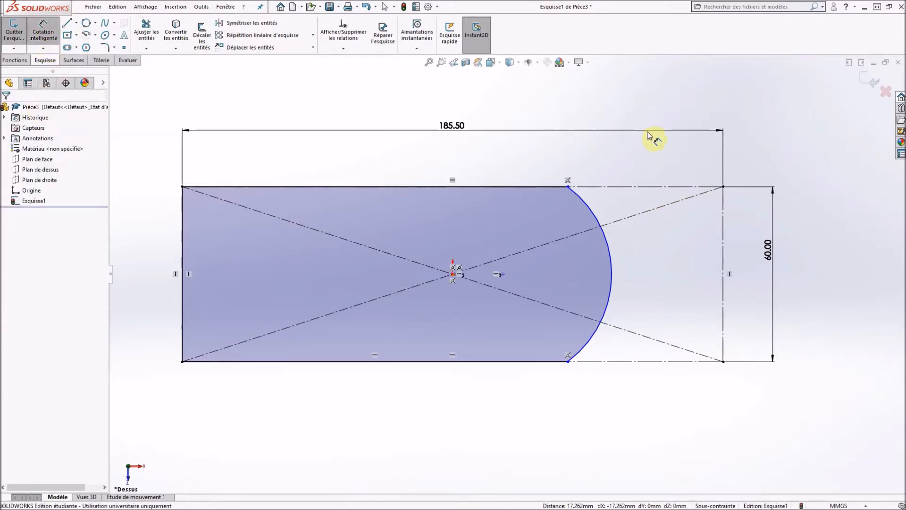
pyautogui.click(596, 220)
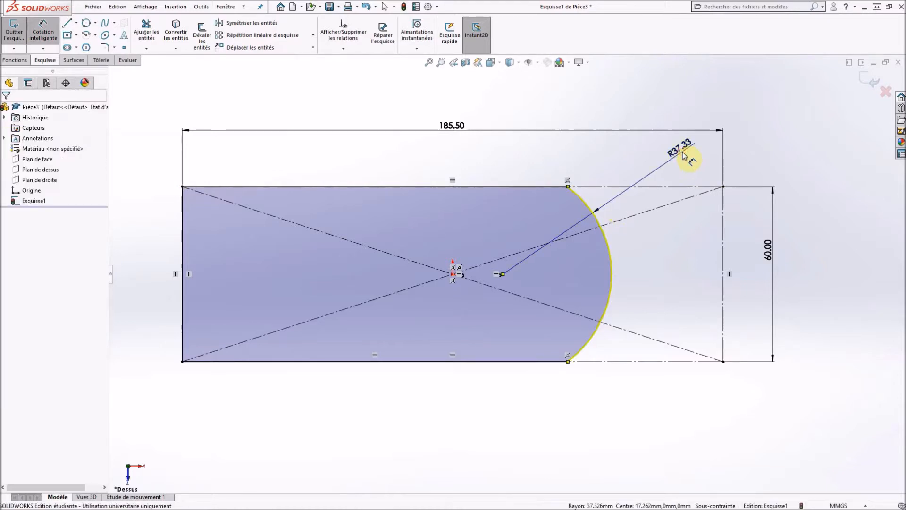
pyautogui.click(683, 152)
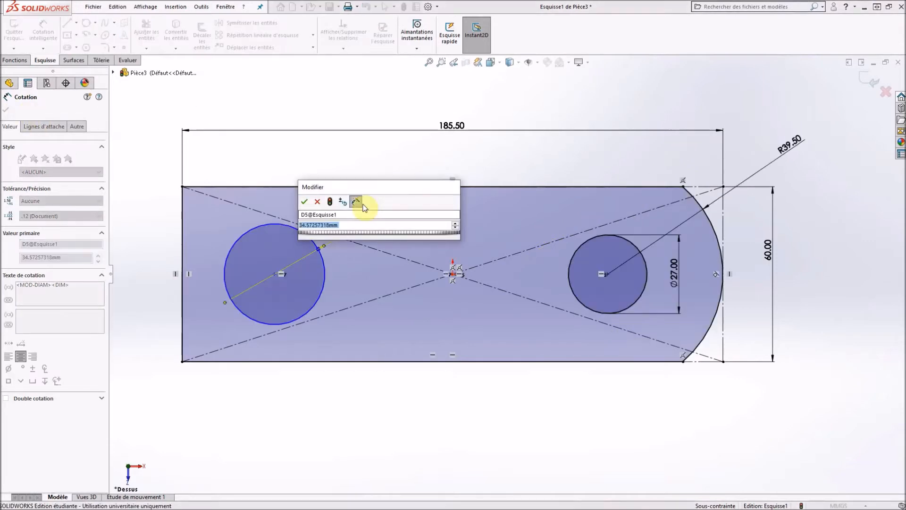
# - Set the diameter of the left circle to 42 mm
pyautogui.click(362, 205)
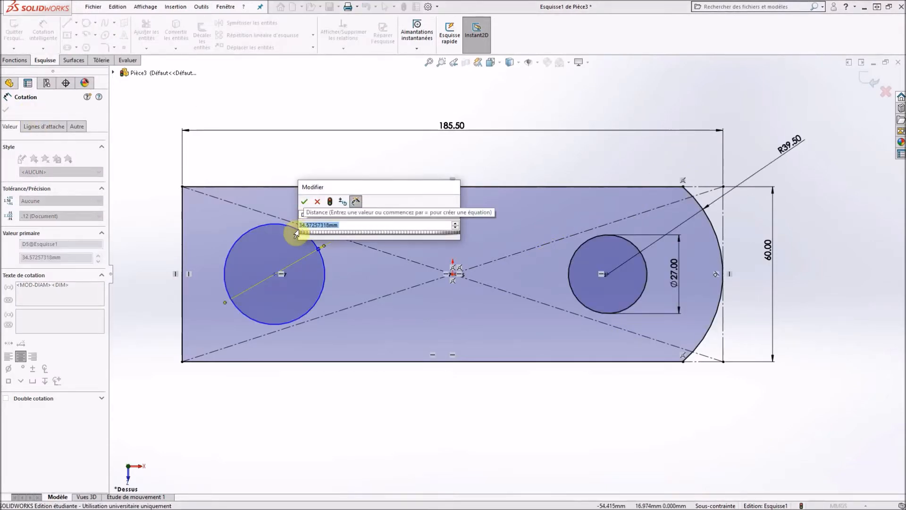
pyautogui.write('42')
pyautogui.press('Return')
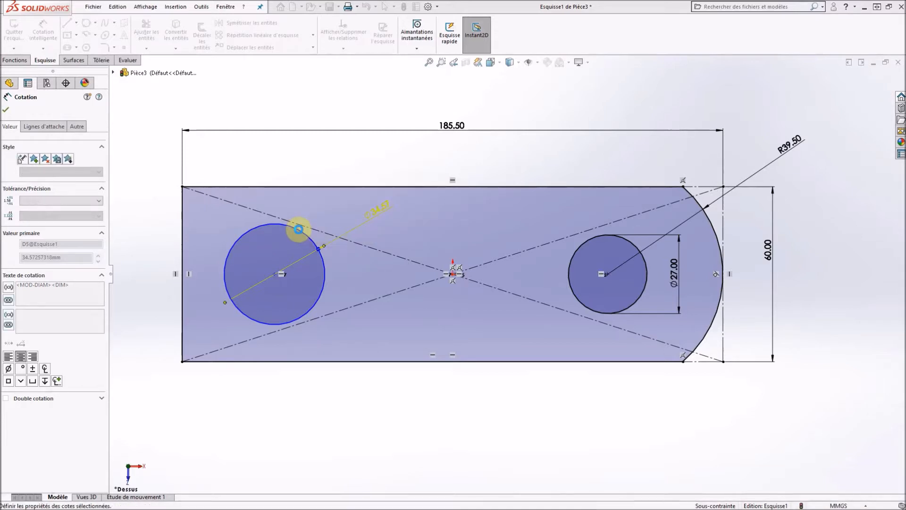
pyautogui.click(7, 110)
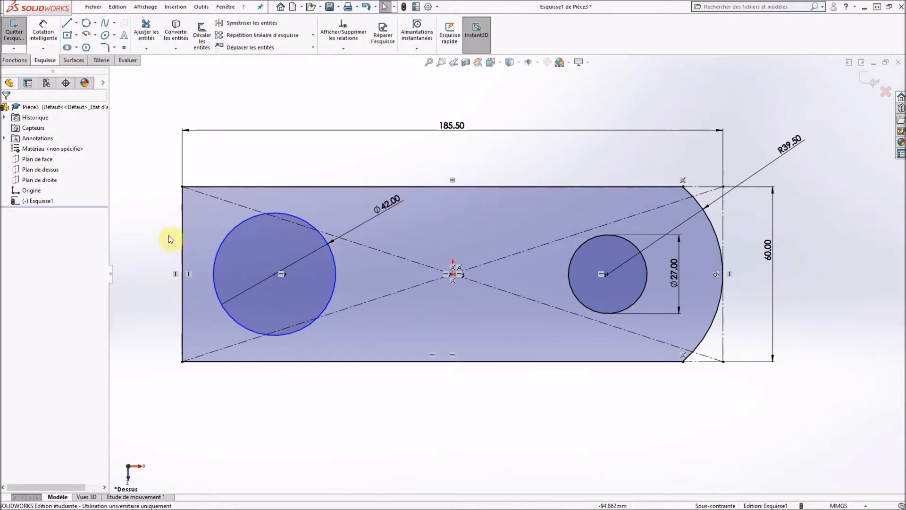
# - Dimension the 42 mm circle's centre at 36 mm from the profile's left edge
pyautogui.click(43, 31)
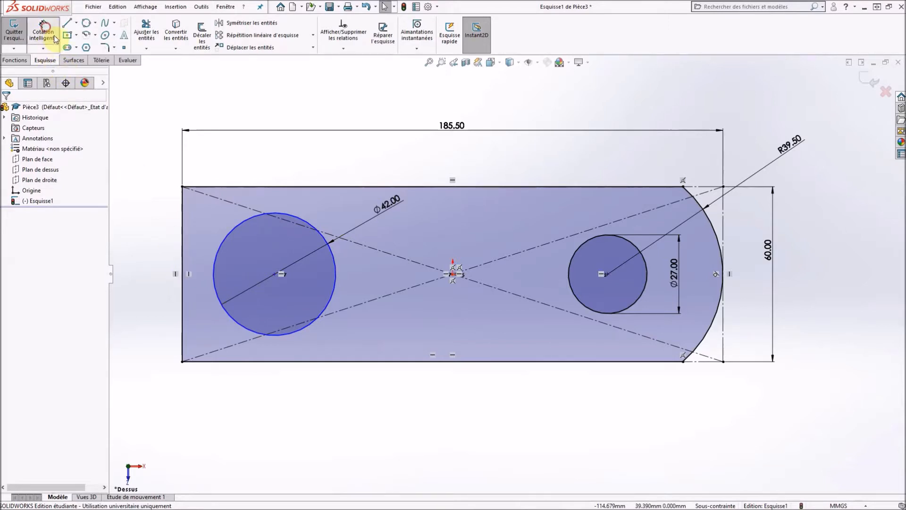
pyautogui.click(183, 255)
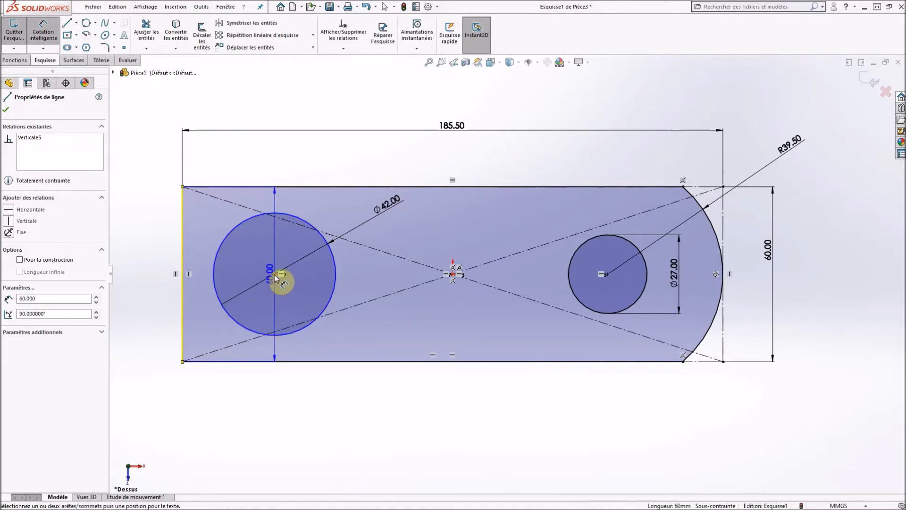
pyautogui.click(275, 275)
pyautogui.click(237, 403)
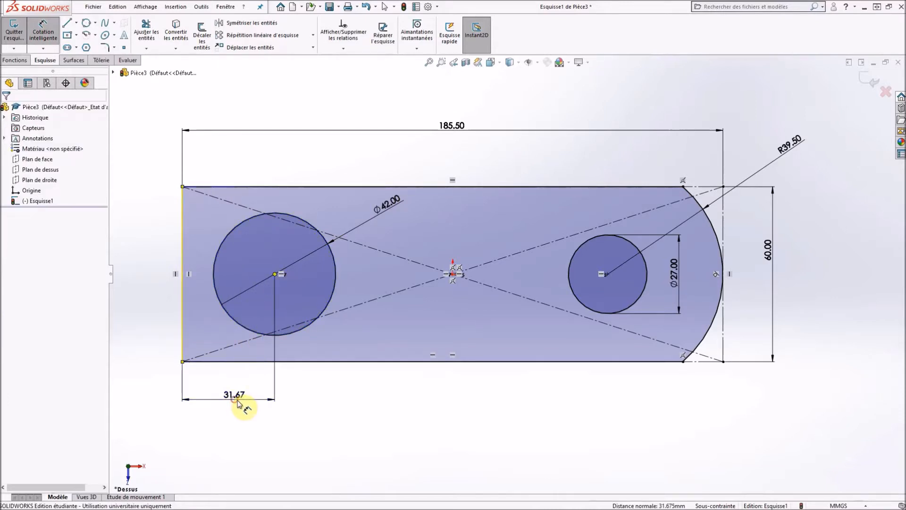
pyautogui.press('Return')
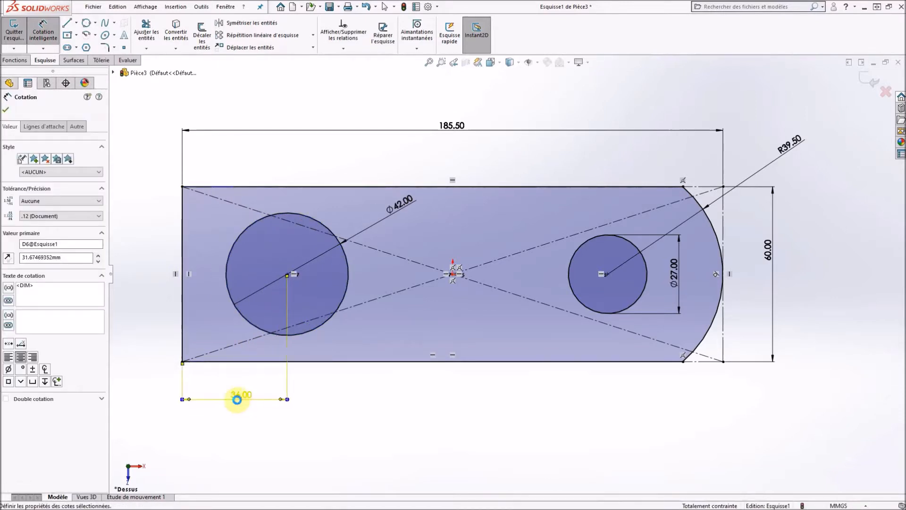
pyautogui.click(7, 110)
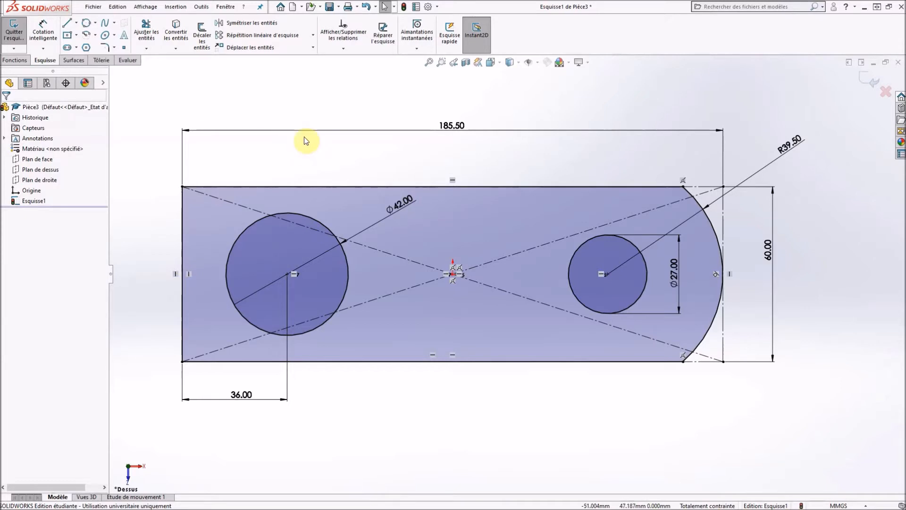
# - Draw a horizontal construction line from the midpoint of the profile's left edge to the centre of the 42 mm circle
pyautogui.click(76, 24)
pyautogui.click(87, 36)
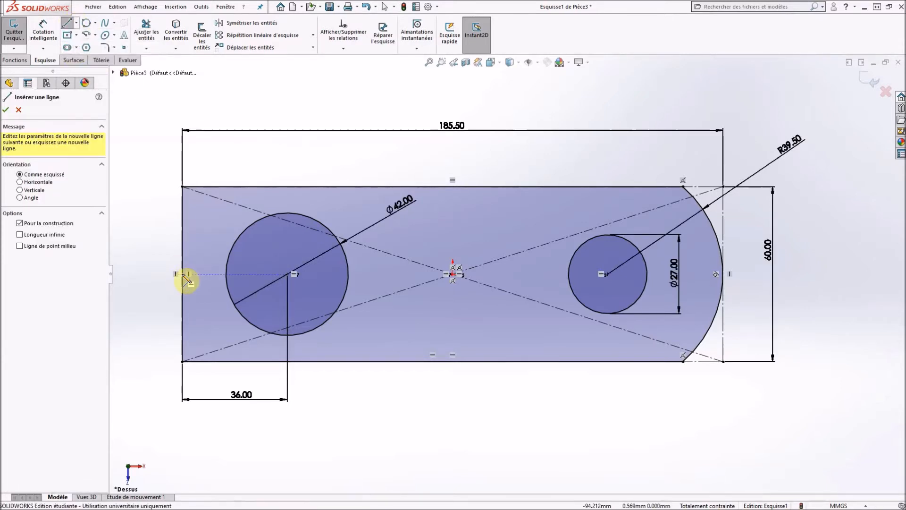
pyautogui.click(182, 274)
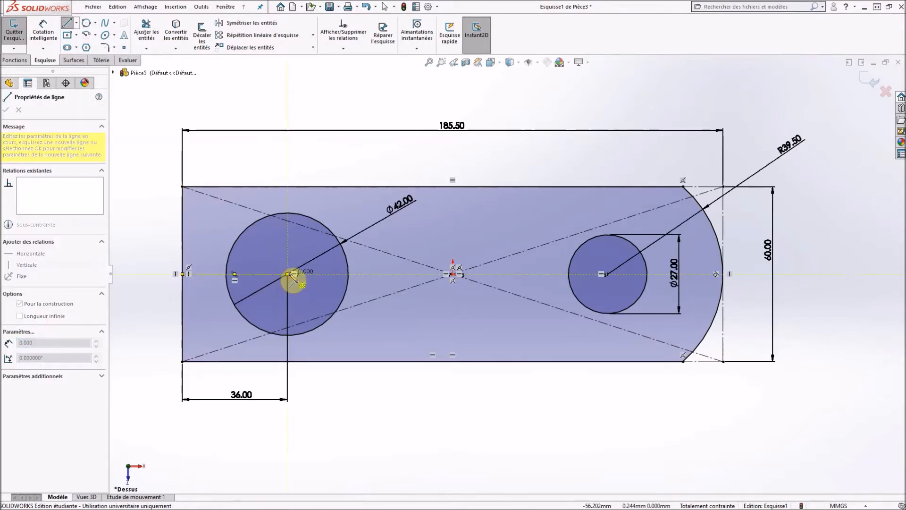
pyautogui.click(288, 274)
pyautogui.press('Escape')
# - Offset the horizontal construction line by 1.5 mm in both directions, with dimensions added
pyautogui.scroll(-3, 231, 278)
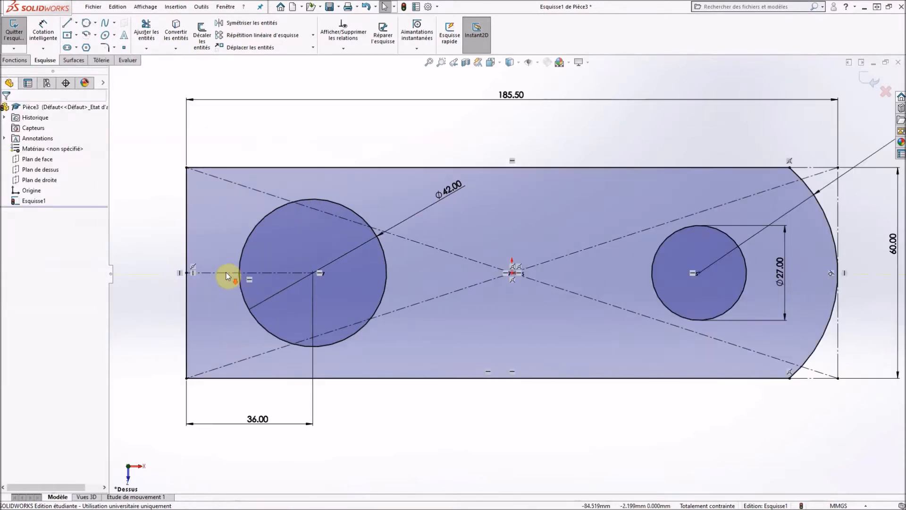
pyautogui.click(202, 33)
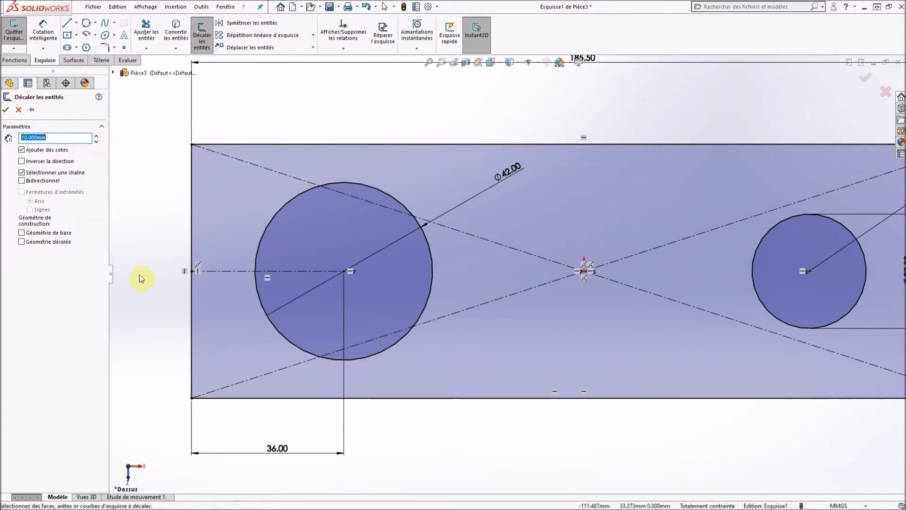
pyautogui.click(234, 272)
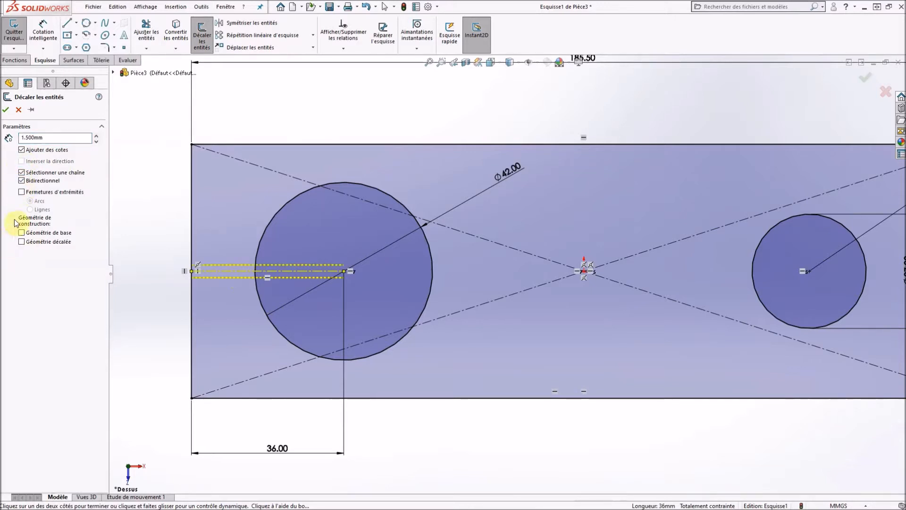
pyautogui.click(7, 110)
# - Trim away the 42 mm circle's arc between the two offset lines and the parts of those lines inside the circle
pyautogui.scroll(-3, 256, 287)
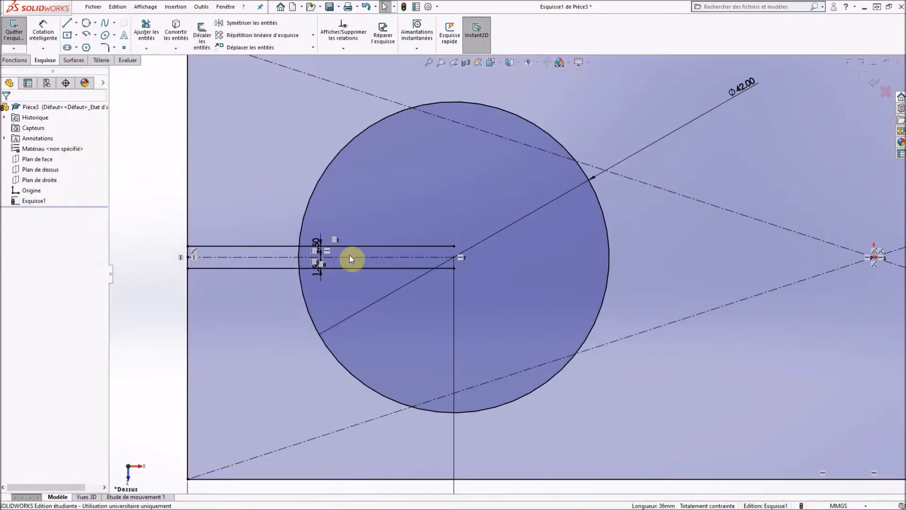
pyautogui.scroll(1, 384, 271)
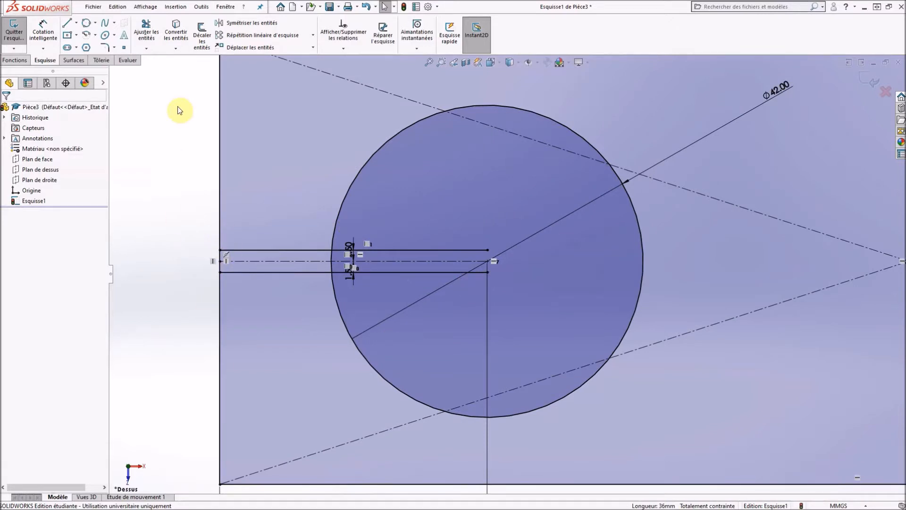
pyautogui.click(147, 32)
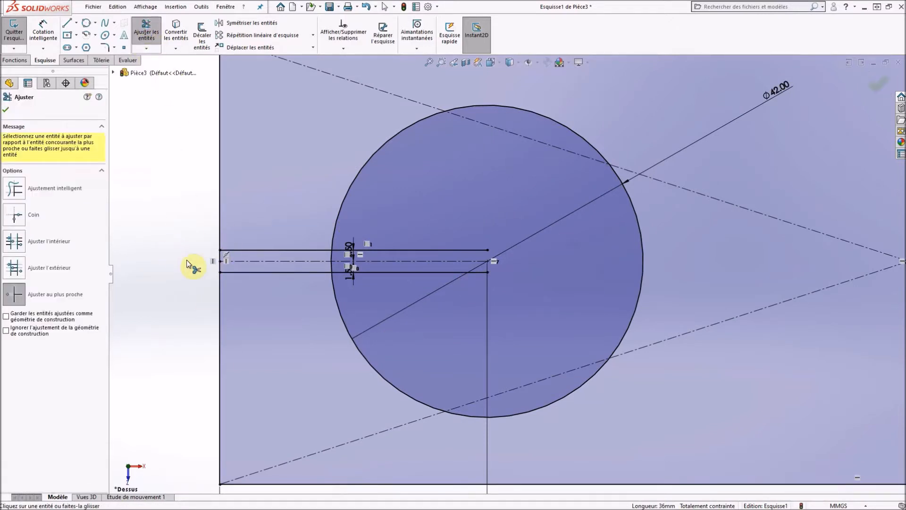
pyautogui.scroll(-1, 182, 277)
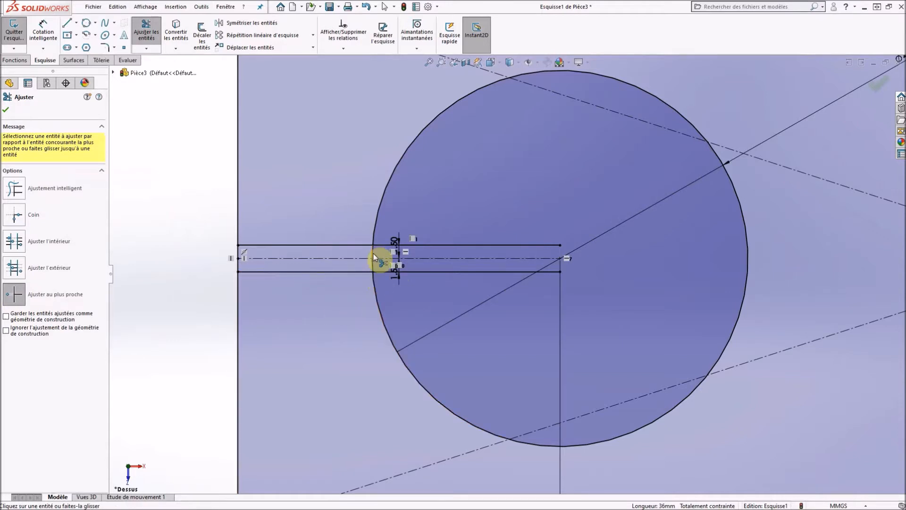
pyautogui.click(373, 265)
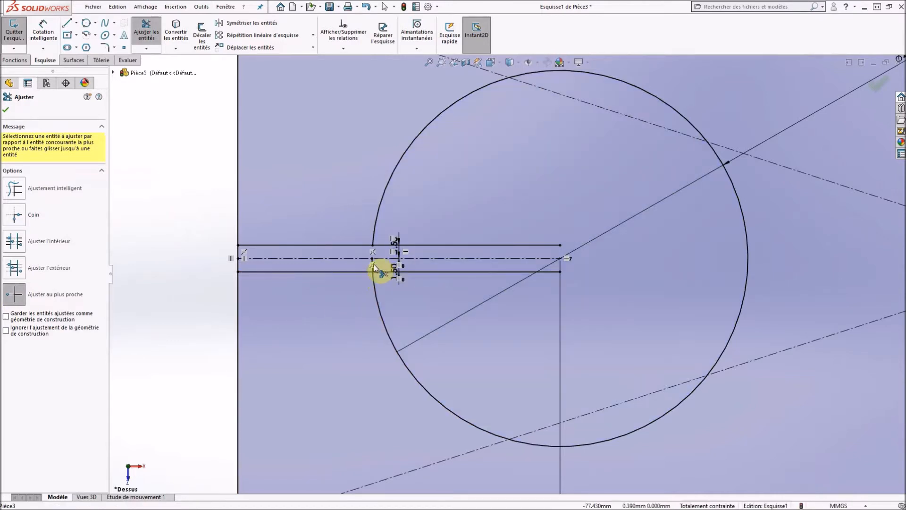
pyautogui.scroll(-5, 387, 281)
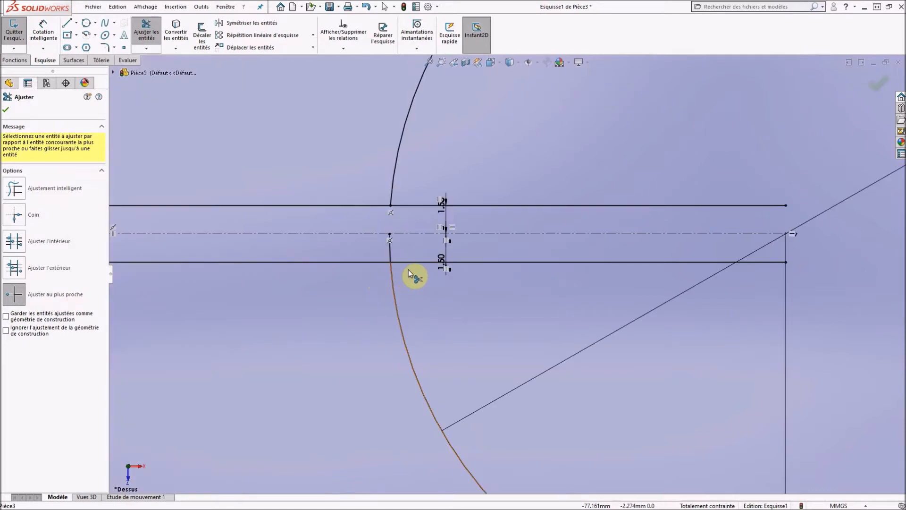
pyautogui.click(395, 238)
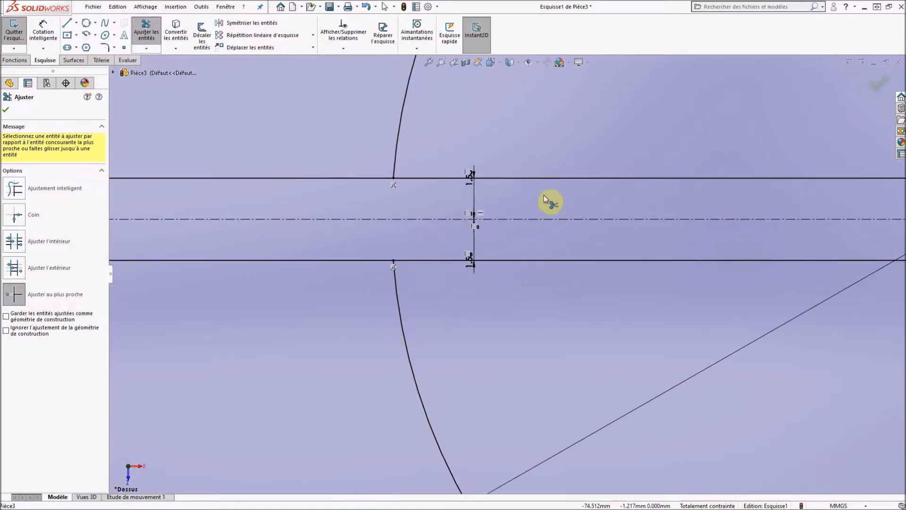
pyautogui.click(559, 260)
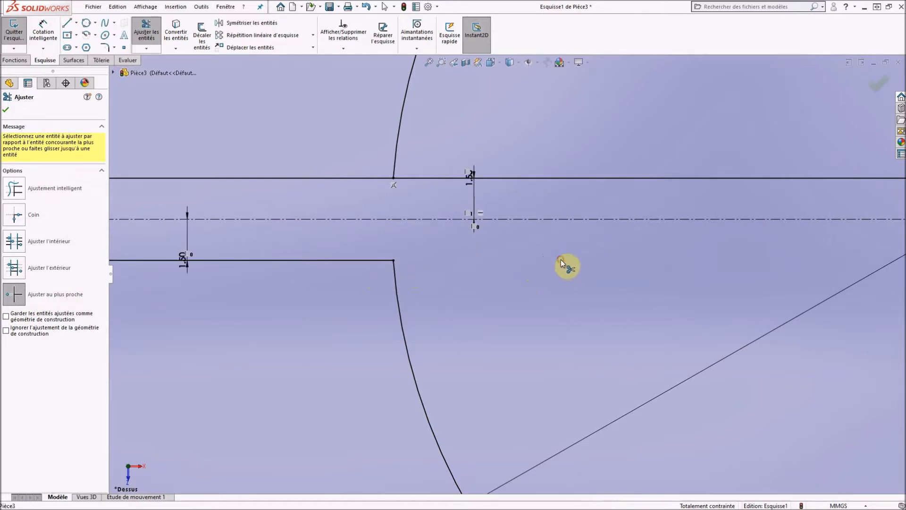
pyautogui.click(563, 179)
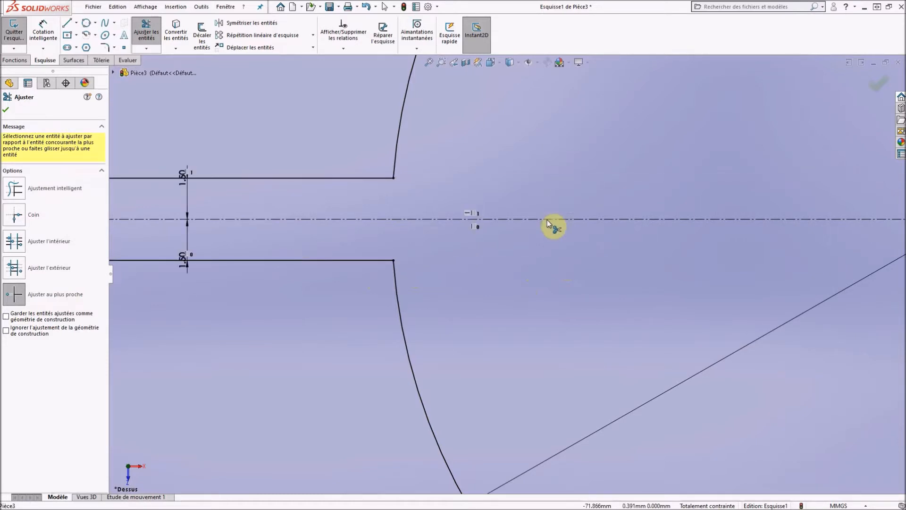
# - Trim the profile's left edge between the two offset lines to open the slot, accepting the loss of its midpoint relation
pyautogui.scroll(5, 394, 247)
pyautogui.scroll(-3, 431, 266)
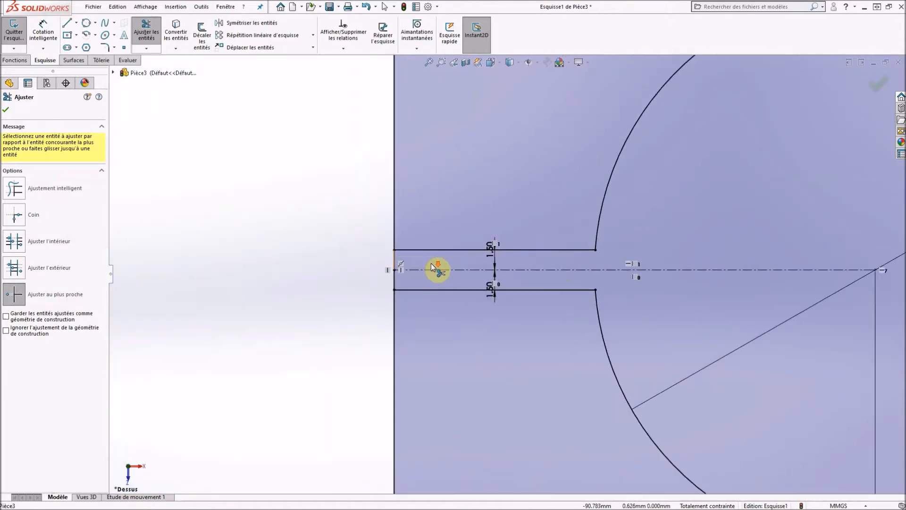
pyautogui.scroll(-2, 394, 260)
pyautogui.click(390, 262)
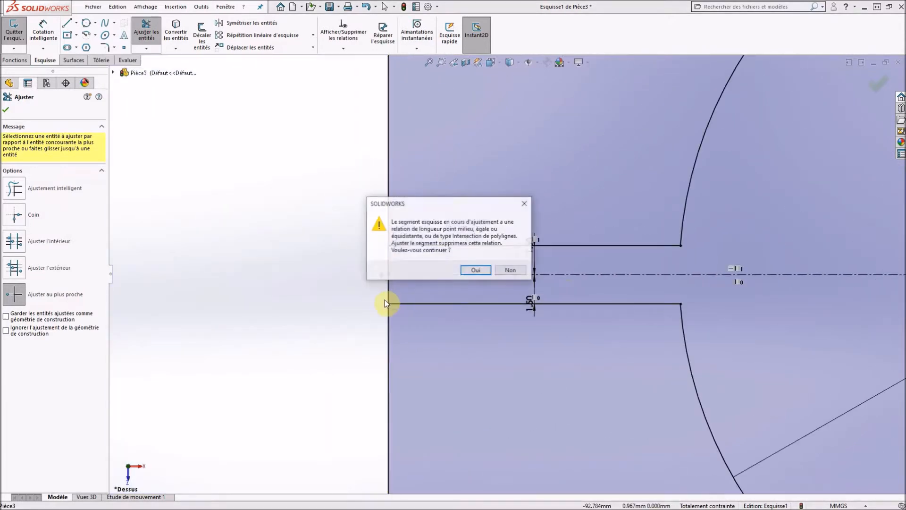
pyautogui.click(465, 273)
pyautogui.click(389, 293)
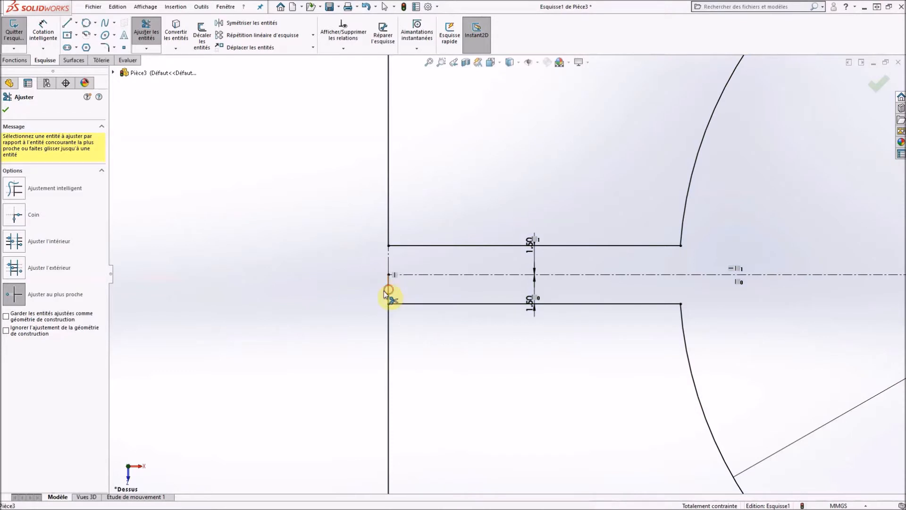
pyautogui.click(7, 111)
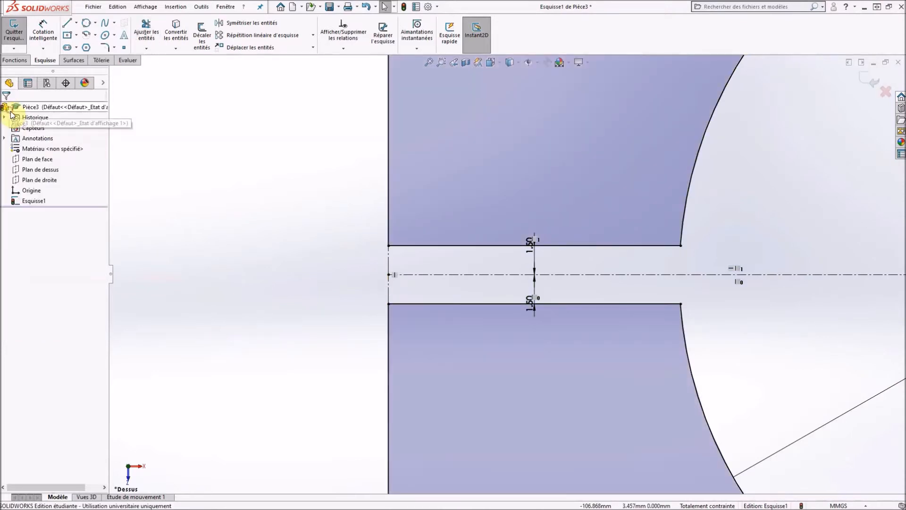
# - Set up a boss extrusion of the slotted plate profile with a depth of 35 mm
pyautogui.press('z')
pyautogui.press('z')
pyautogui.press('z')
pyautogui.click(429, 62)
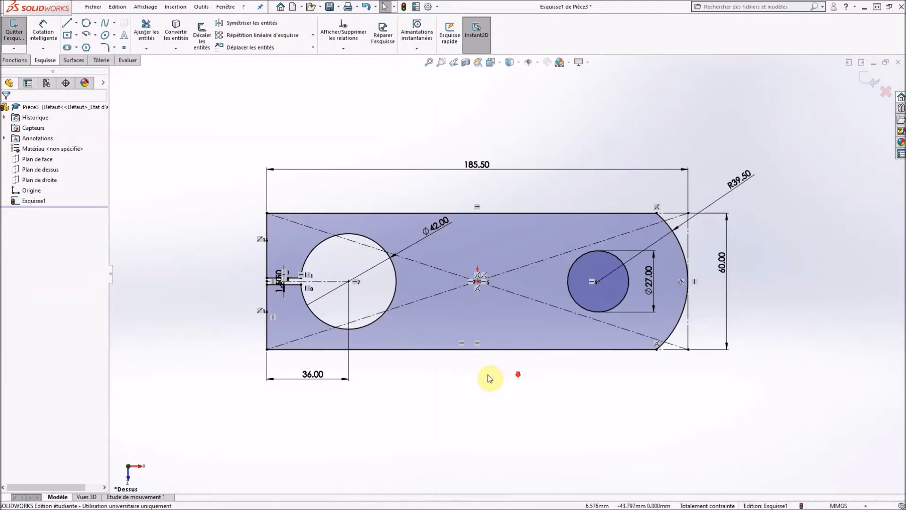
pyautogui.scroll(-2, 481, 377)
pyautogui.scroll(2, 477, 381)
pyautogui.moveTo(476, 371); pyautogui.dragTo(461, 238, button='middle')
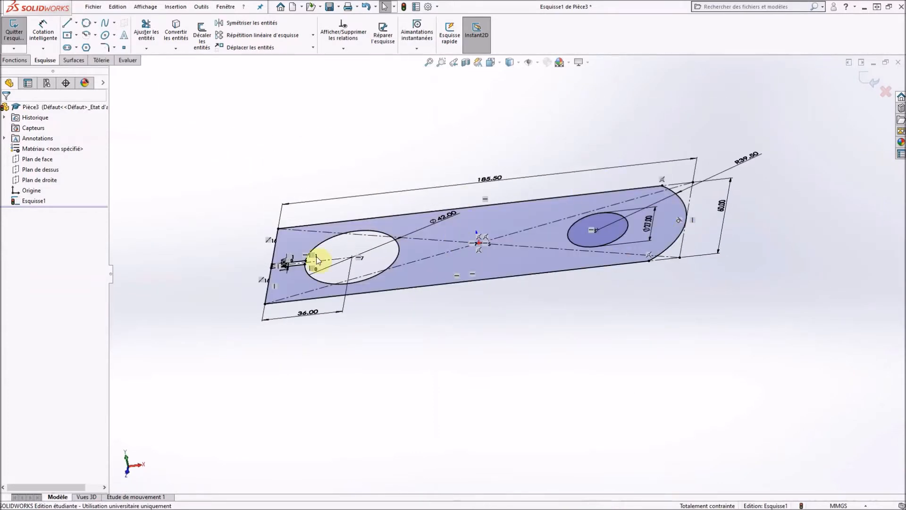
pyautogui.click(14, 60)
pyautogui.click(19, 33)
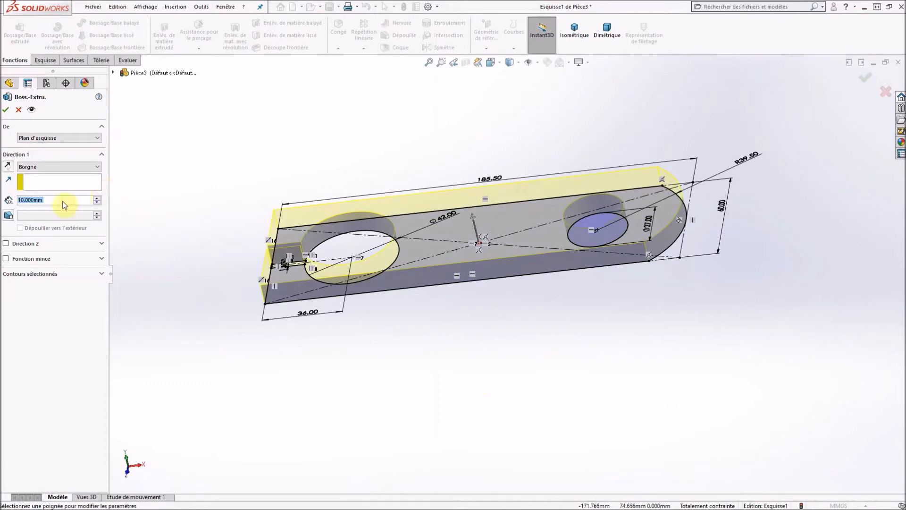
pyautogui.write('35')
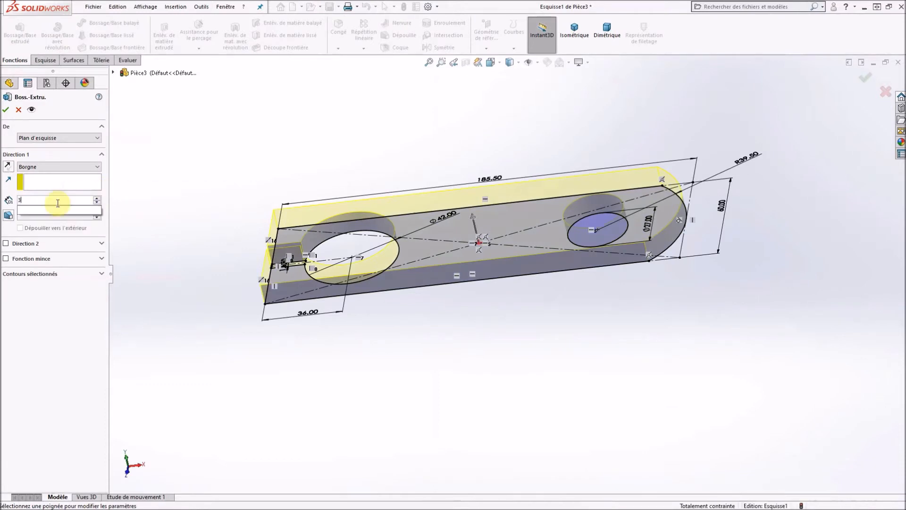
pyautogui.press('Return')
# - Make the extrusion symmetric about the sketch plane using the mid-plane end condition and complete it
pyautogui.click(40, 168)
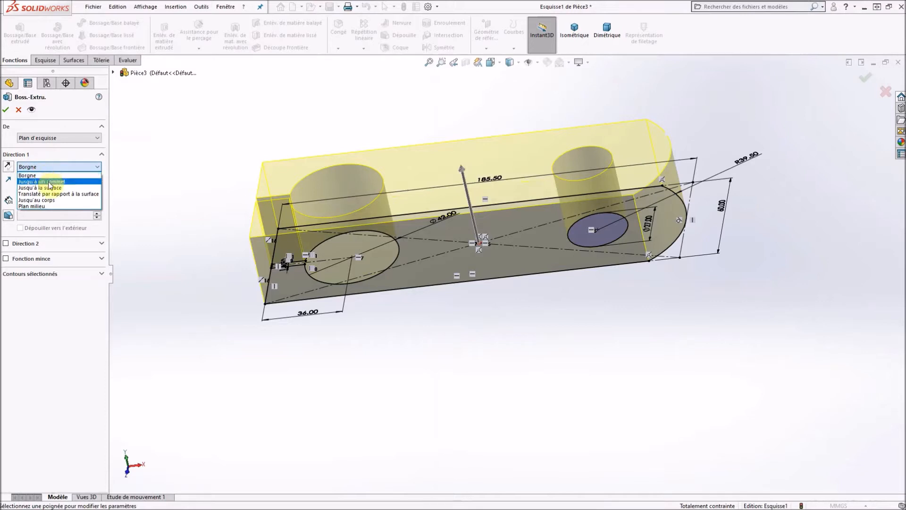
pyautogui.click(38, 206)
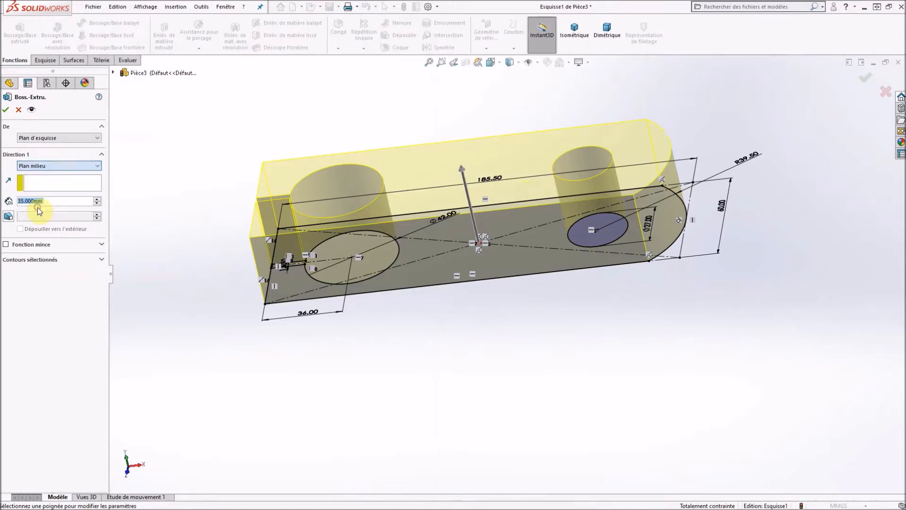
pyautogui.moveTo(324, 369); pyautogui.dragTo(290, 319, button='middle')
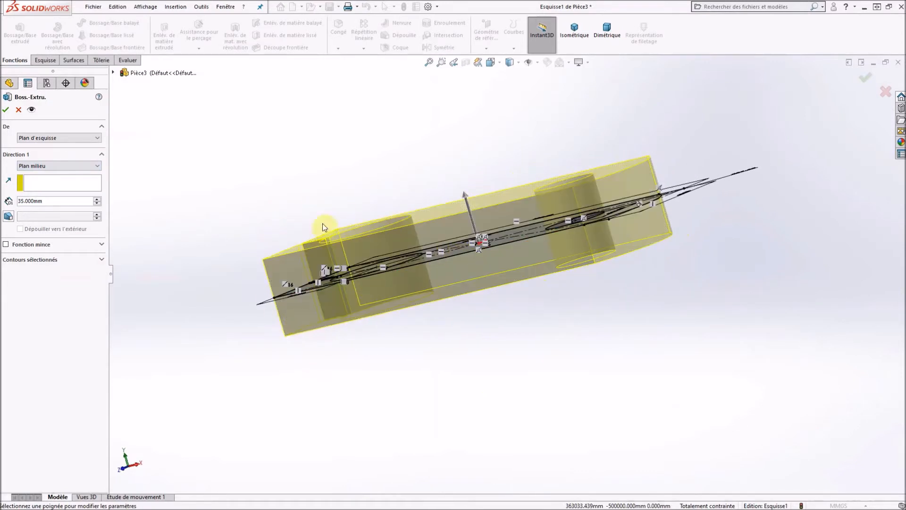
pyautogui.click(6, 110)
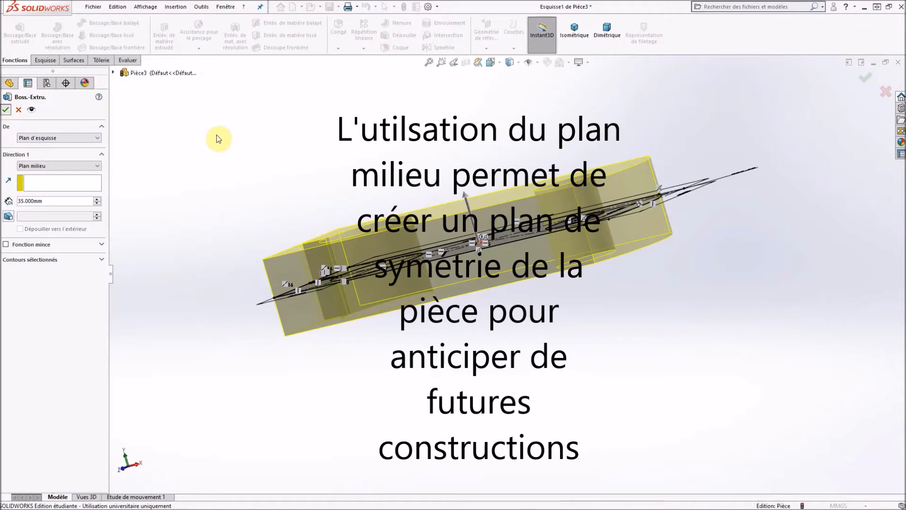
# - Start a Hole Wizard counterbore for an Ansi Metric M8 hexagon socket cylindrical-head screw, viewing the plate's large face straight on
pyautogui.moveTo(297, 188); pyautogui.dragTo(380, 230, button='middle')
pyautogui.moveTo(391, 334); pyautogui.dragTo(533, 227, button='middle')
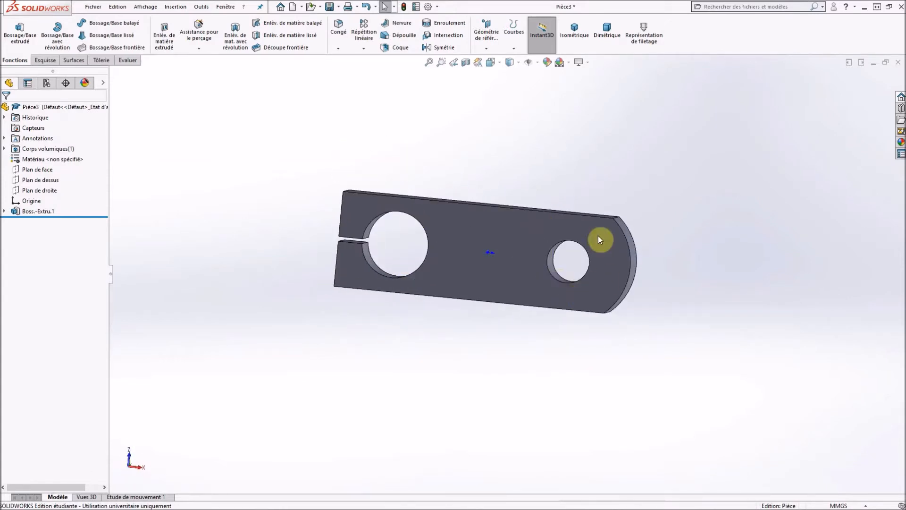
pyautogui.click(545, 231)
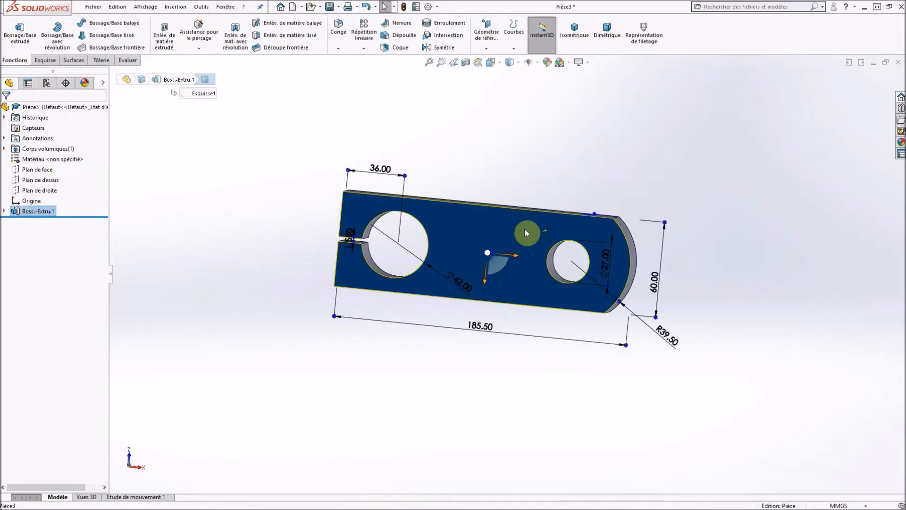
pyautogui.hotkey('ctrl', '8')
pyautogui.scroll(-3, 743, 237)
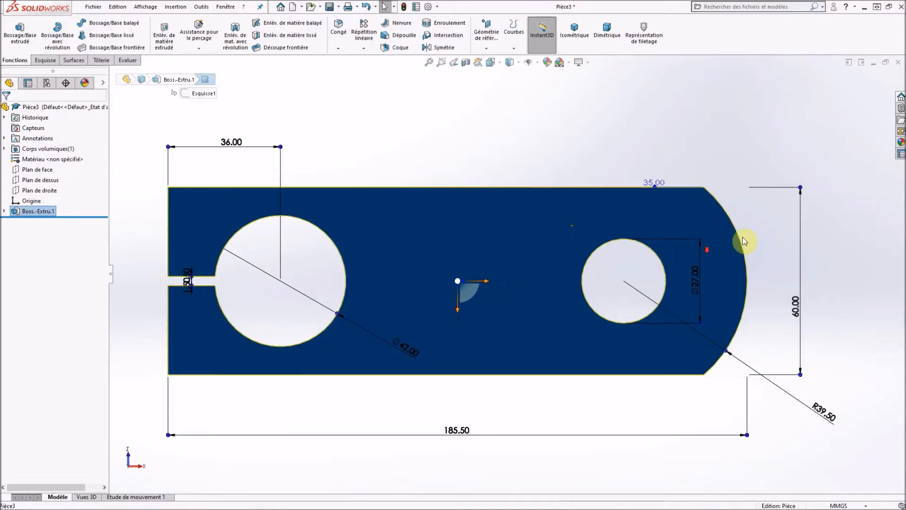
pyautogui.click(718, 188)
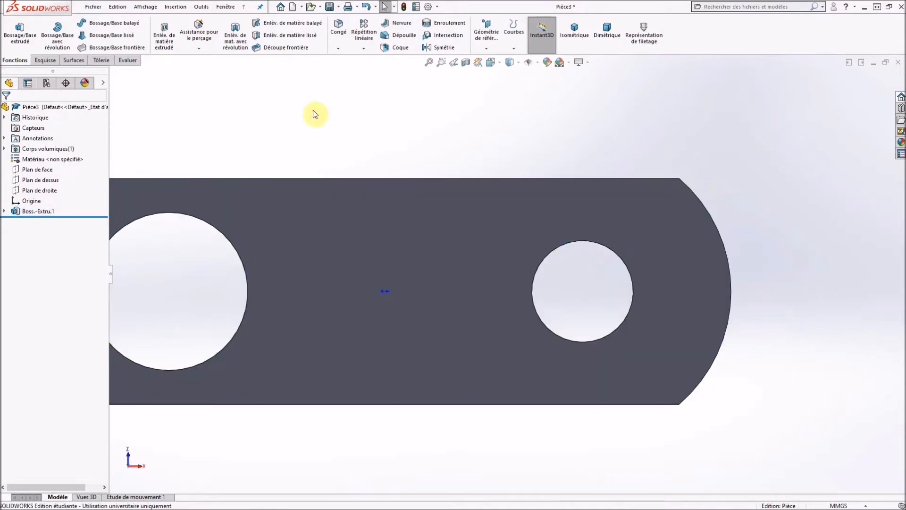
pyautogui.click(199, 34)
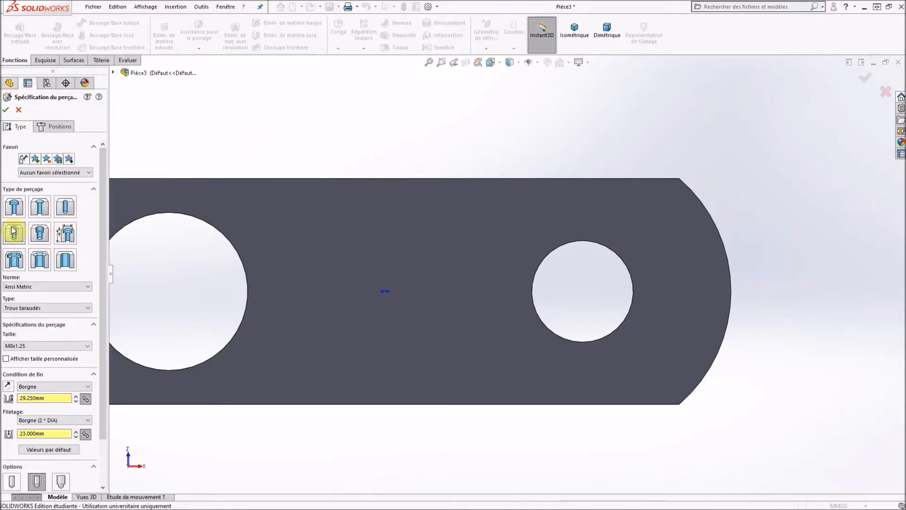
pyautogui.click(14, 206)
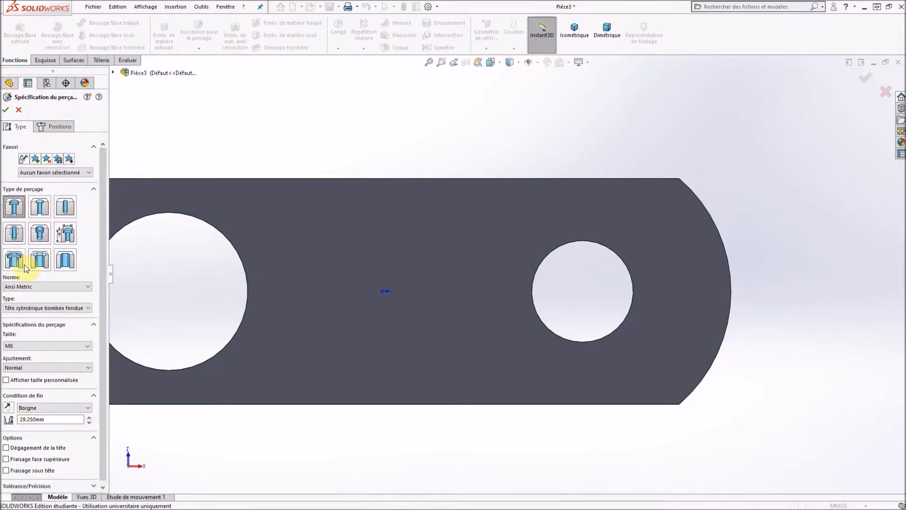
pyautogui.click(45, 308)
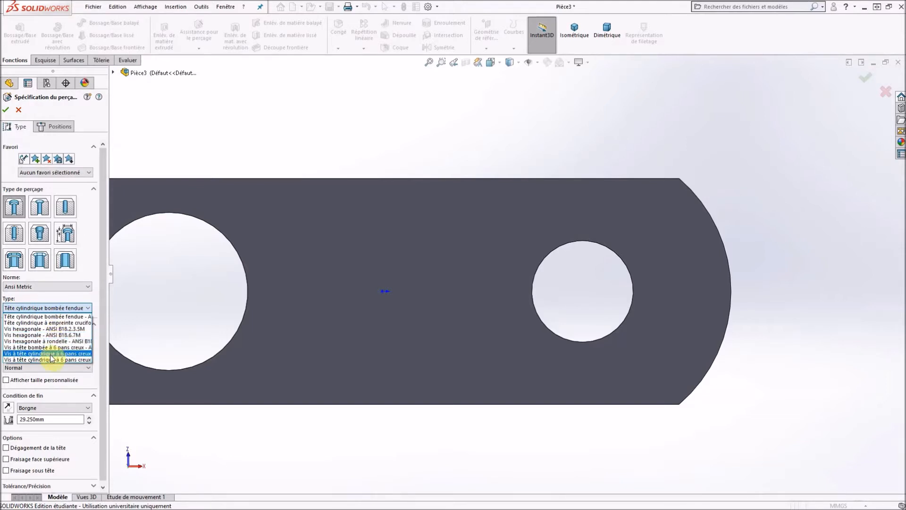
pyautogui.click(51, 353)
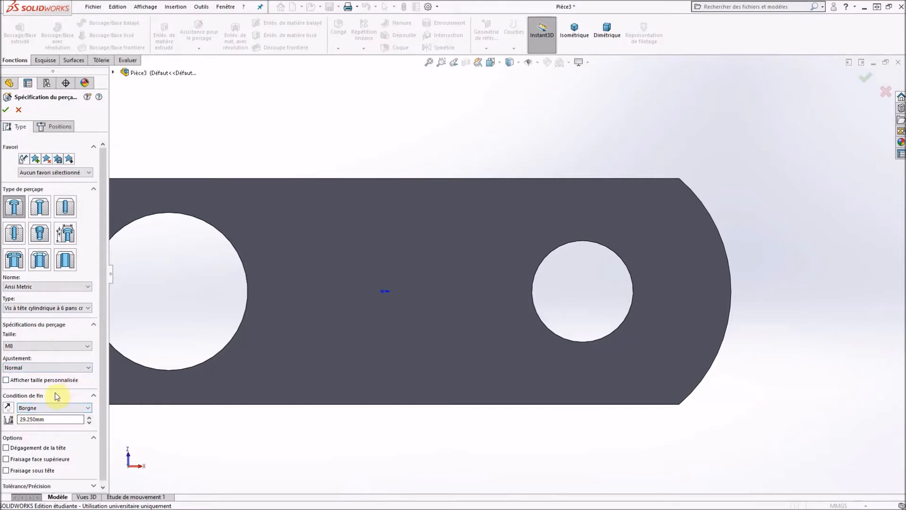
# - Customise the hole's counterbore depth to 8.6 mm and set its end condition to up to the next surface
pyautogui.click(7, 381)
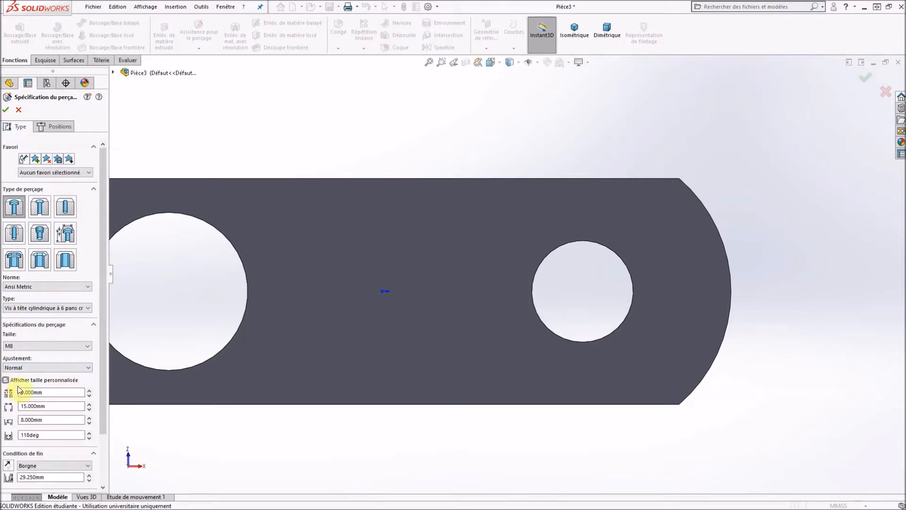
pyautogui.moveTo(104, 335); pyautogui.dragTo(107, 388)
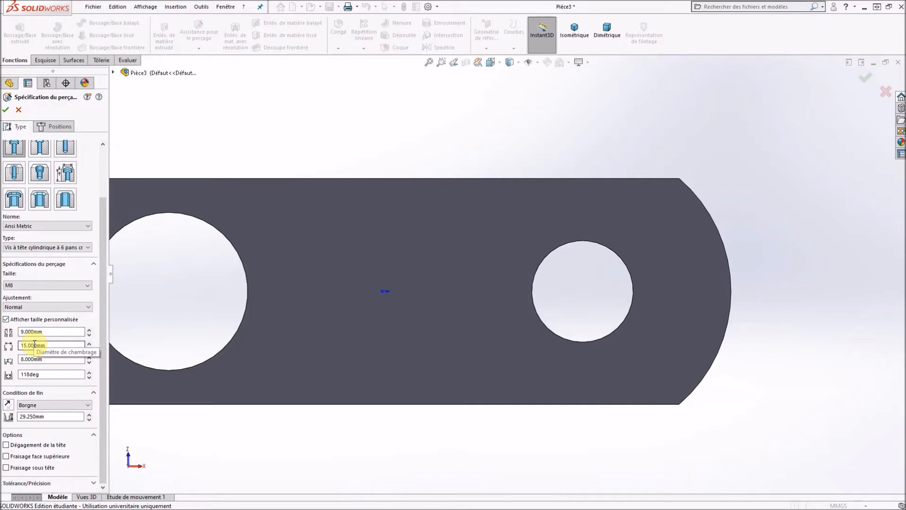
pyautogui.click(24, 358)
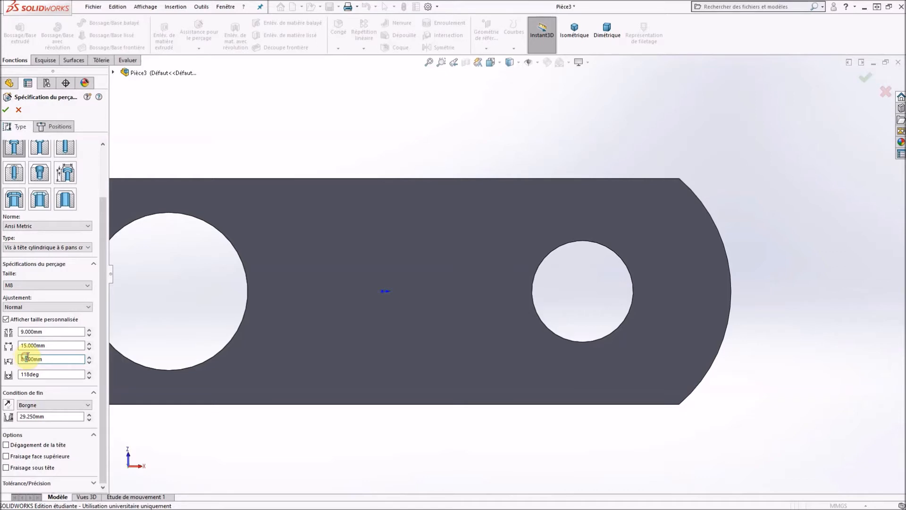
pyautogui.write('6')
pyautogui.click(51, 405)
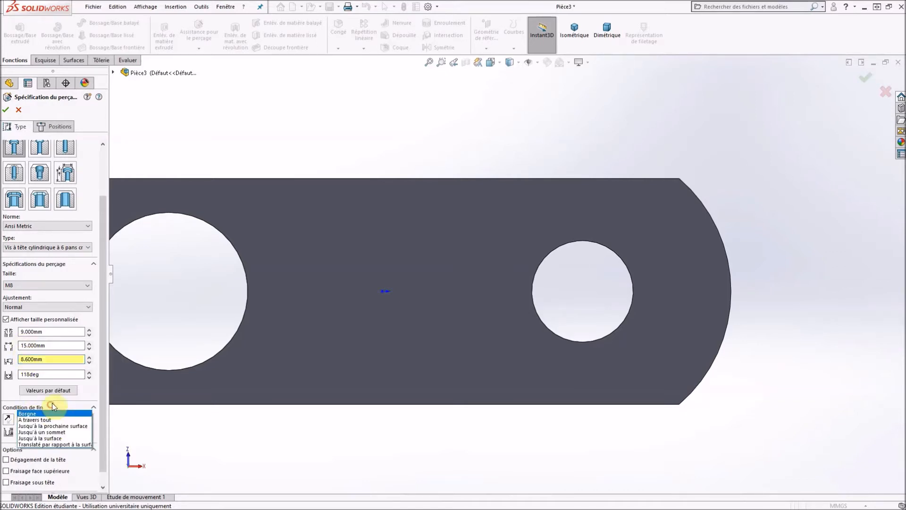
pyautogui.click(55, 426)
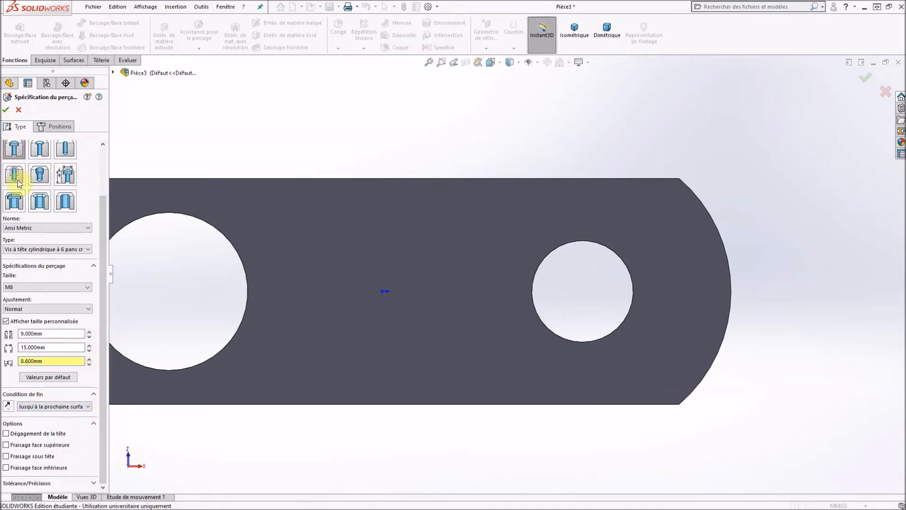
# - Place four counterbored holes on the plate's large face, roughly at the corners of a rectangle around the 27 mm hole
pyautogui.click(60, 126)
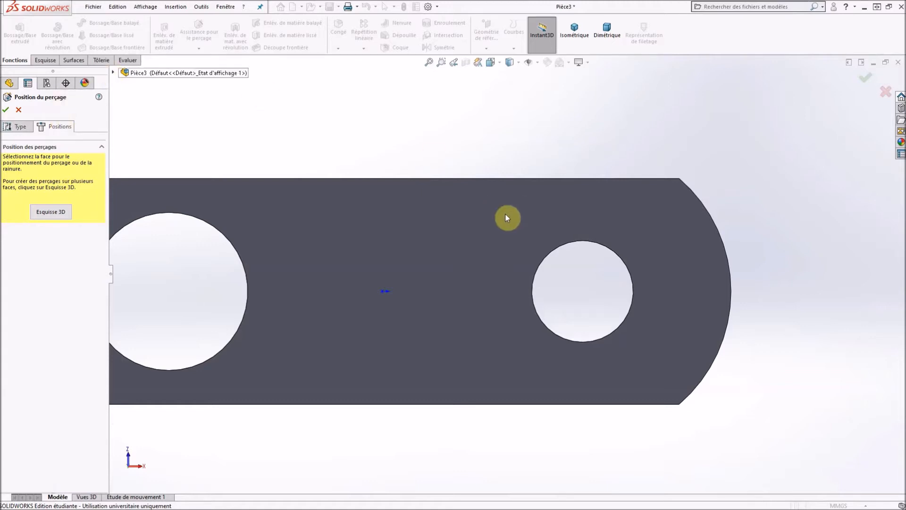
pyautogui.click(495, 220)
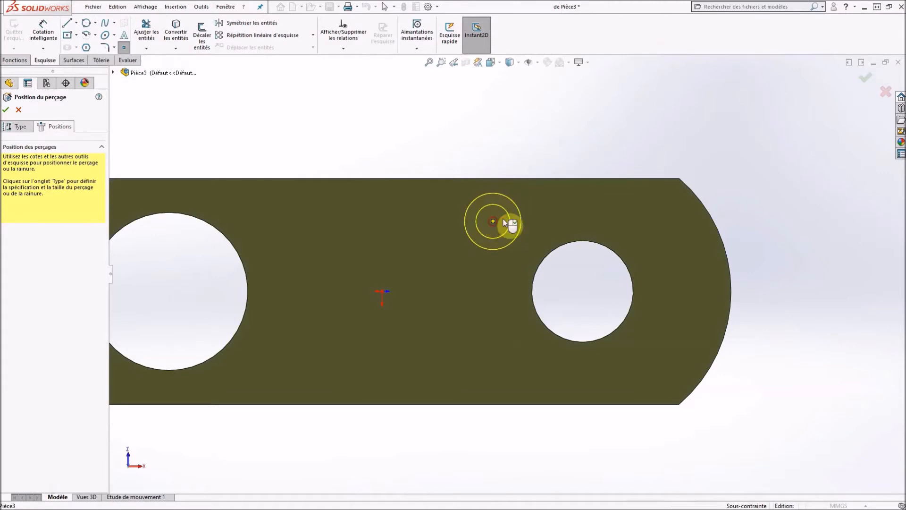
pyautogui.click(666, 220)
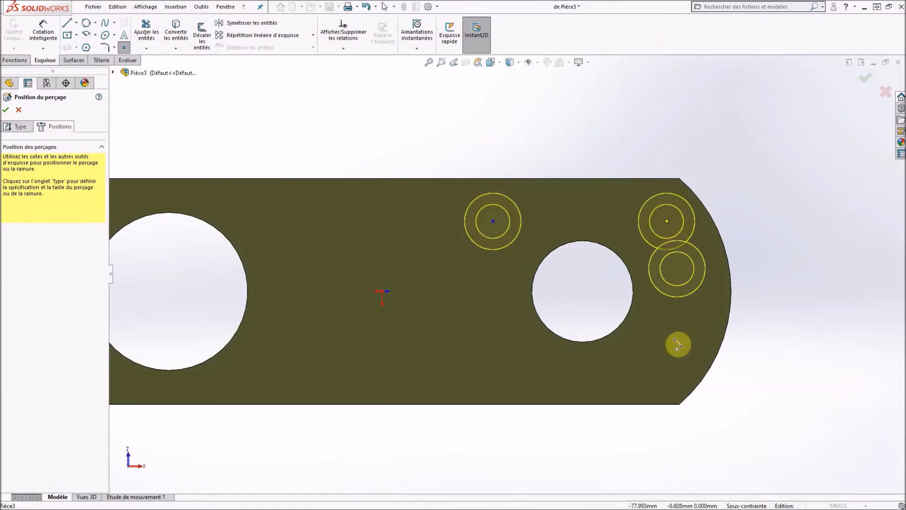
pyautogui.click(669, 369)
pyautogui.click(486, 352)
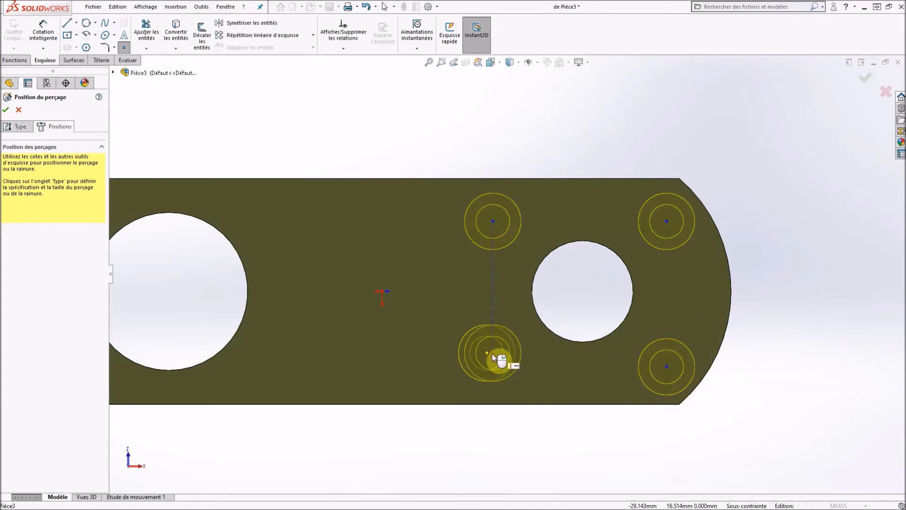
pyautogui.press('Escape')
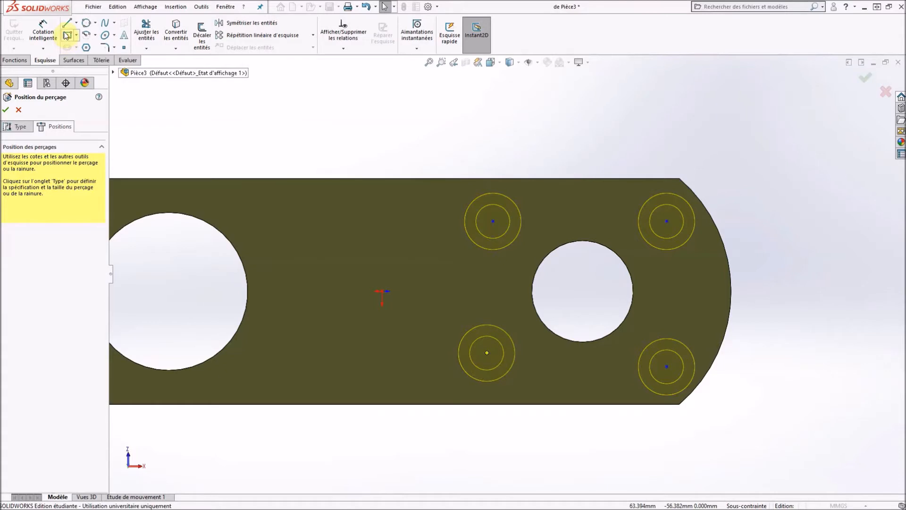
# - Sketch a centre rectangle from the 27 mm hole's centre to the upper-left counterbore's centre point
pyautogui.click(76, 35)
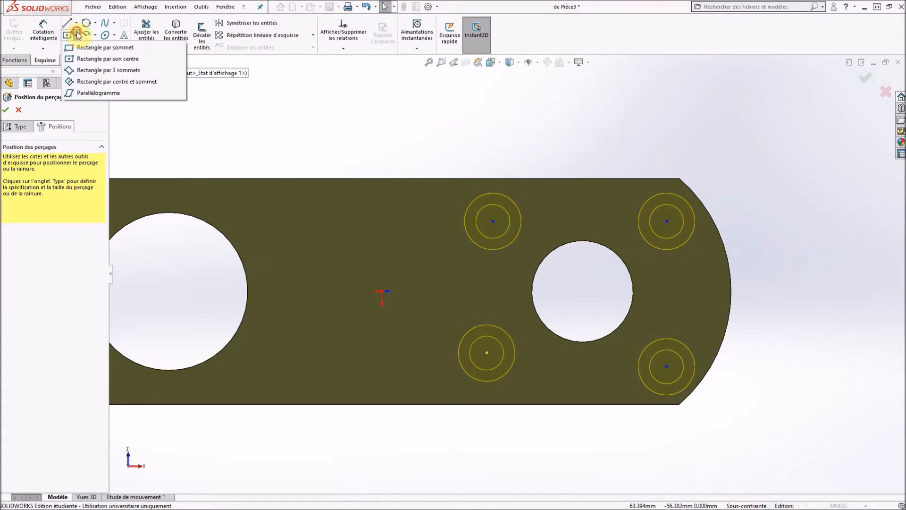
pyautogui.click(71, 59)
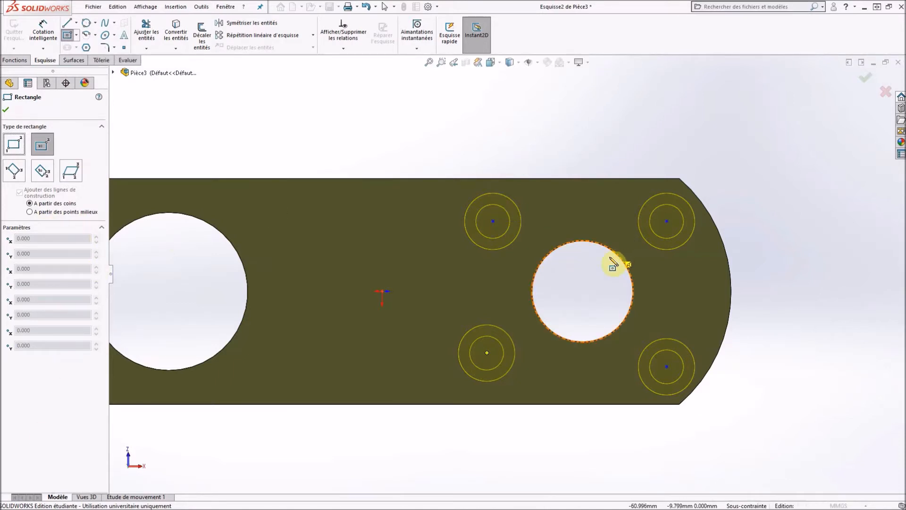
pyautogui.click(583, 292)
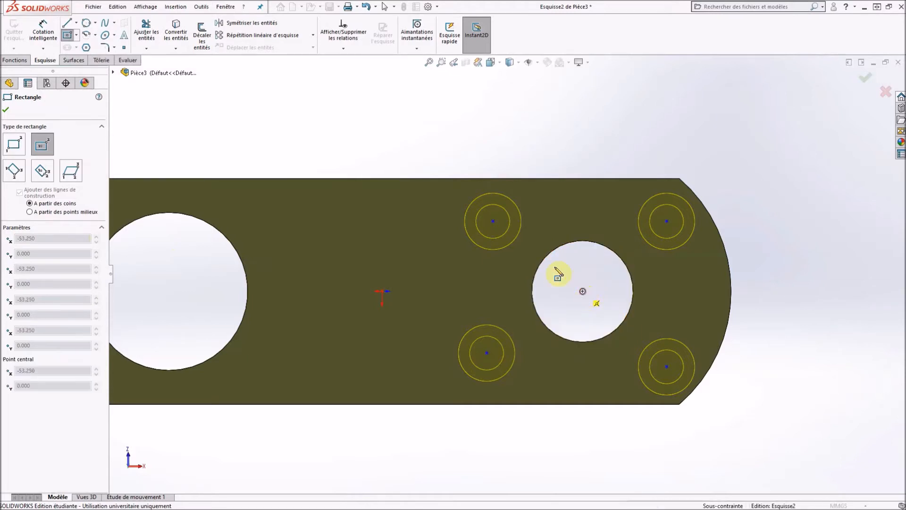
pyautogui.click(493, 221)
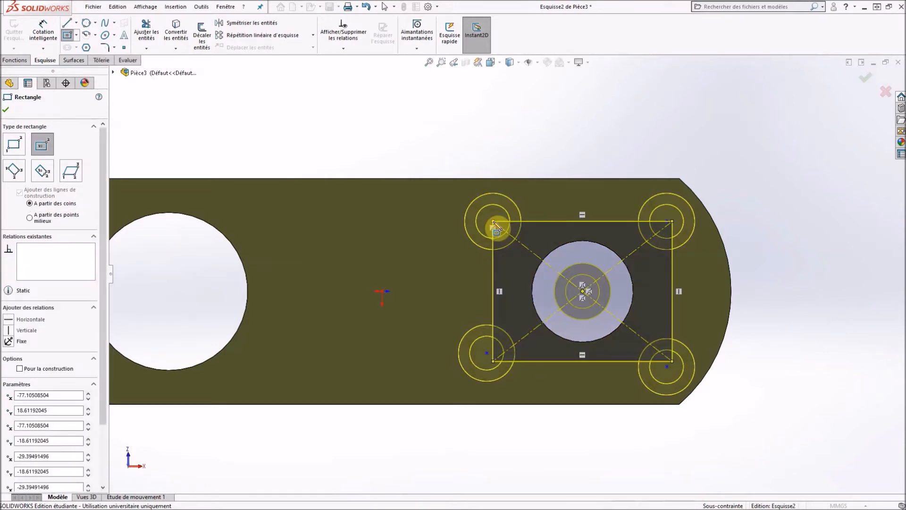
pyautogui.press('Escape')
# - Convert the rectangle around the 27 mm hole to construction geometry
pyautogui.scroll(-3, 643, 272)
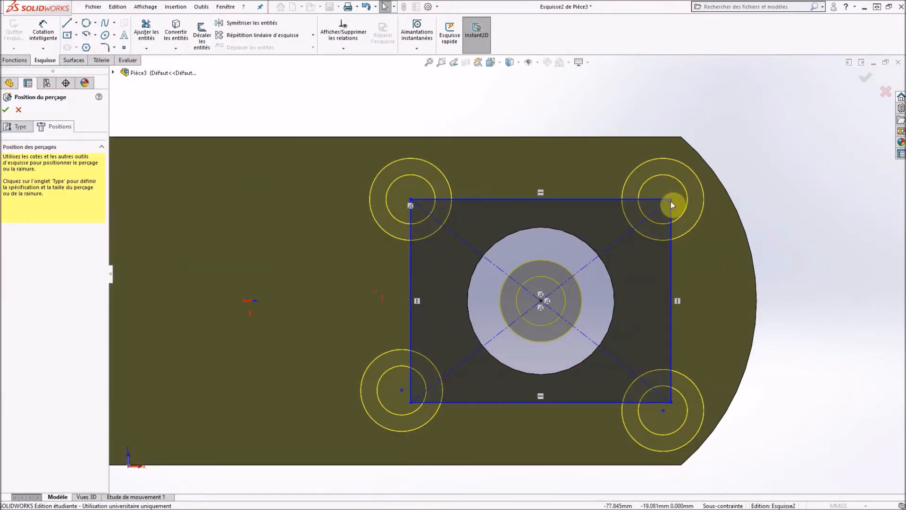
pyautogui.moveTo(371, 161); pyautogui.dragTo(694, 428)
pyautogui.click(20, 346)
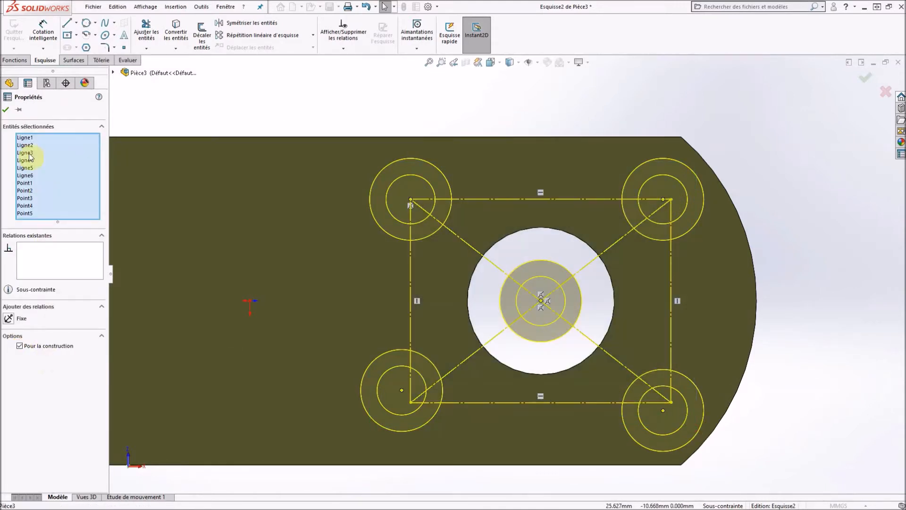
pyautogui.click(6, 110)
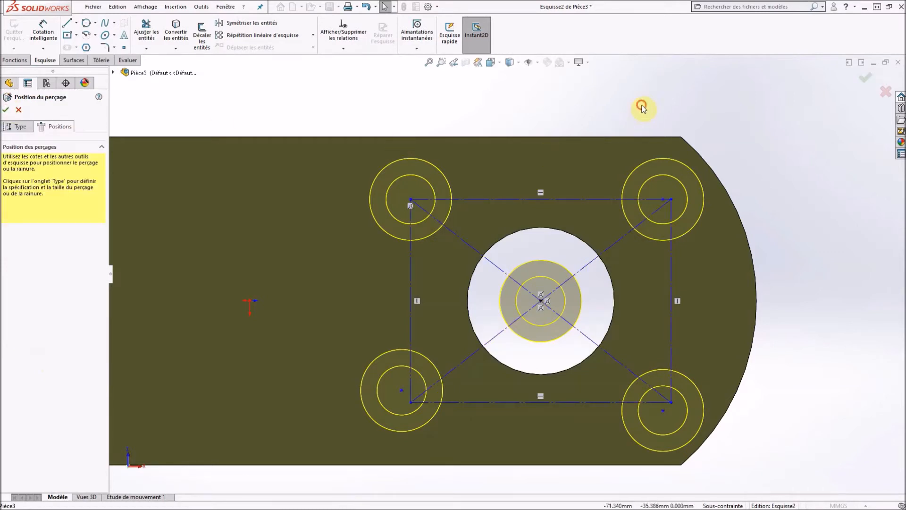
# - Dimension the construction rectangle's width as 48 mm along its upper edge
pyautogui.click(42, 29)
pyautogui.click(519, 200)
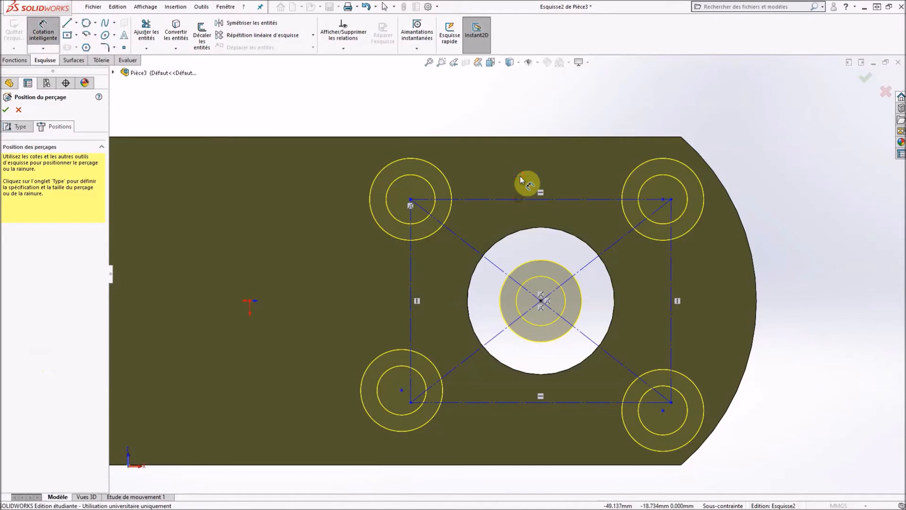
pyautogui.click(514, 101)
pyautogui.click(514, 102)
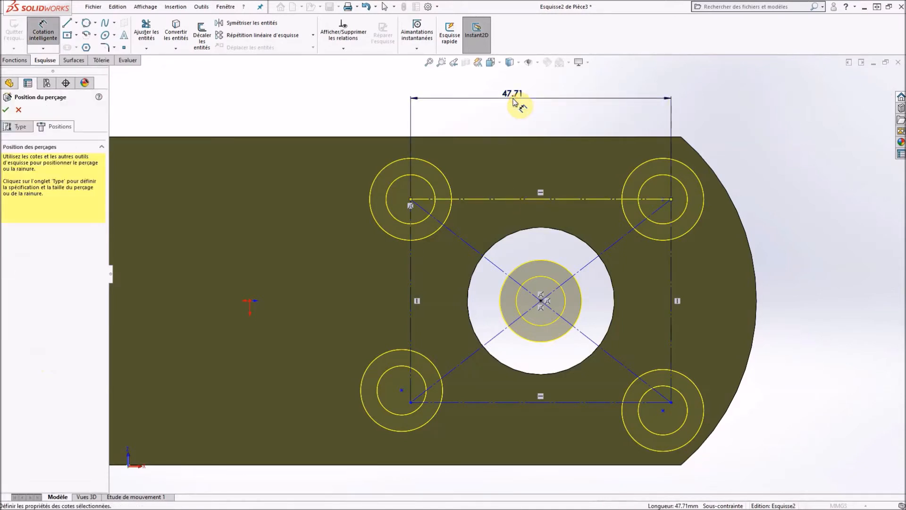
pyautogui.write('40')
pyautogui.press('Return')
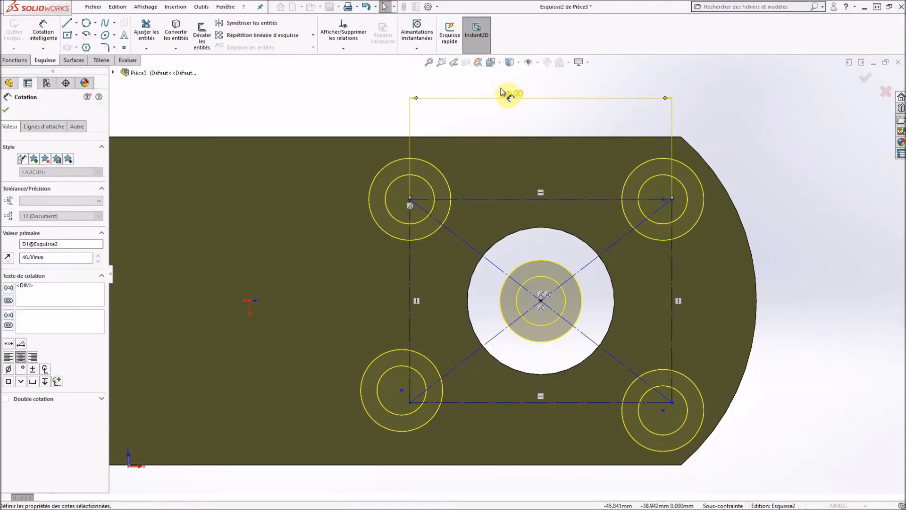
# - Dimension the construction rectangle's height as 40 mm along its left edge
pyautogui.click(411, 274)
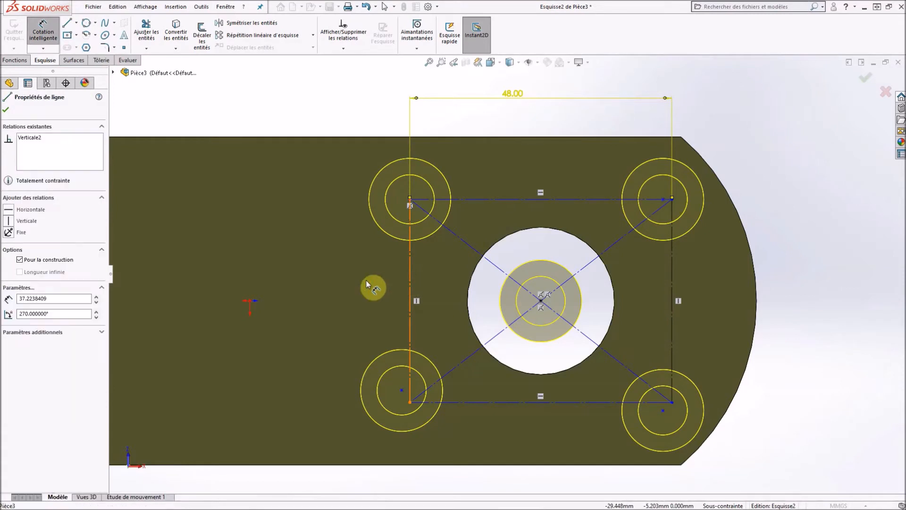
pyautogui.click(333, 279)
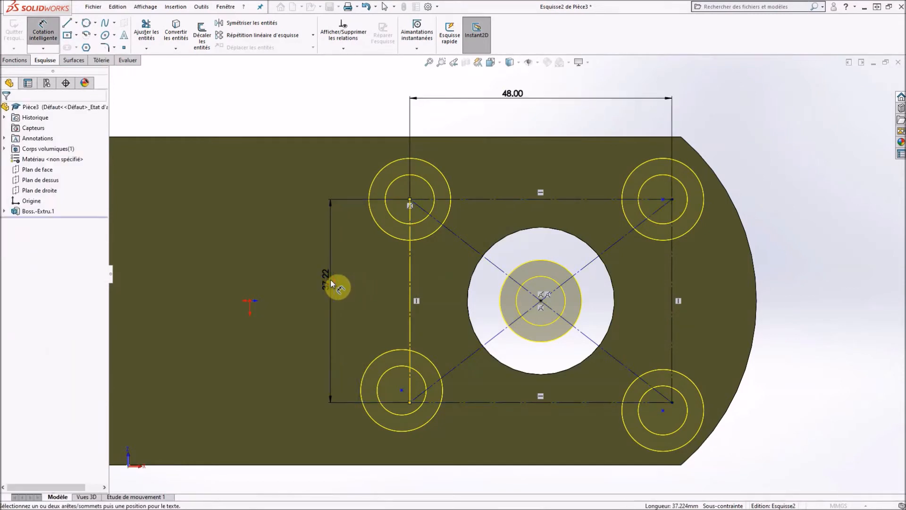
pyautogui.write('40')
pyautogui.press('Return')
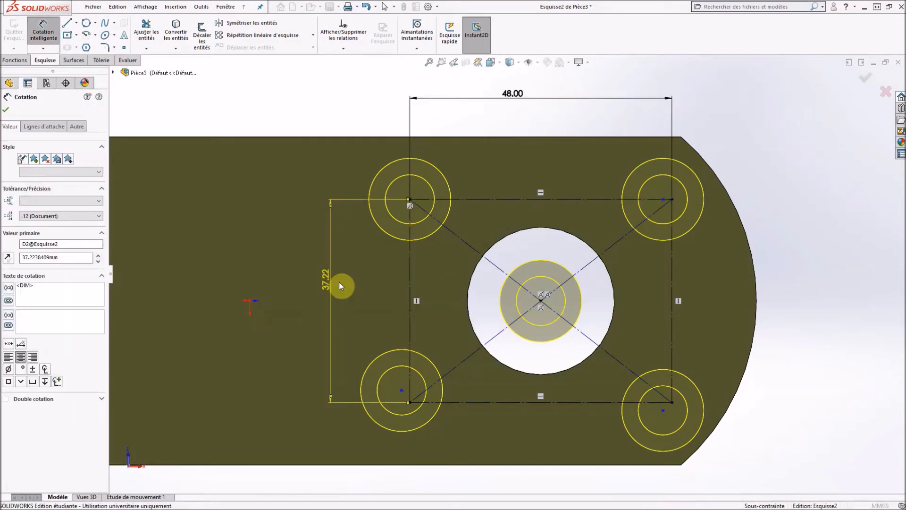
pyautogui.click(7, 110)
# - Move the other three counterbore centre points onto the rectangle's remaining corners so they are coincident, and accept the point properties
pyautogui.moveTo(661, 200)
pyautogui.mouseDown()
pyautogui.moveTo(661, 178)
pyautogui.moveTo(674, 179)
pyautogui.moveTo(672, 191)
pyautogui.mouseUp()
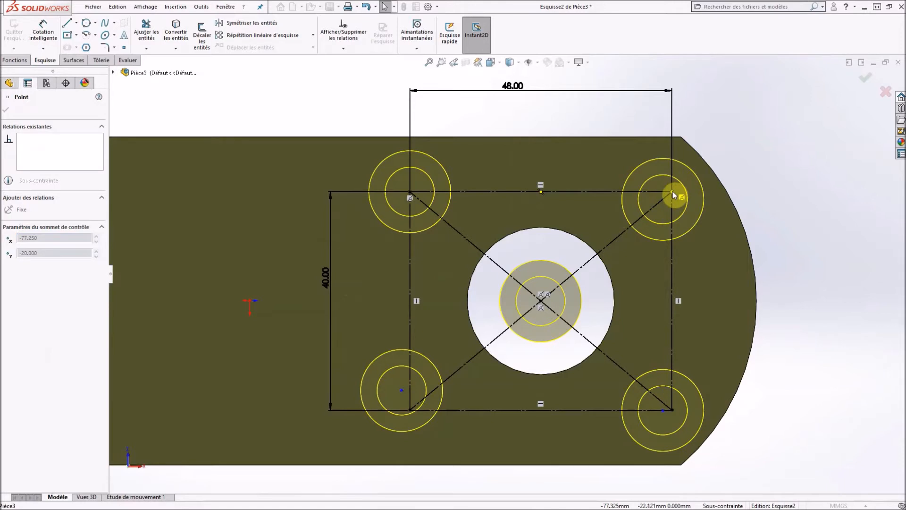
pyautogui.moveTo(663, 414); pyautogui.dragTo(671, 410)
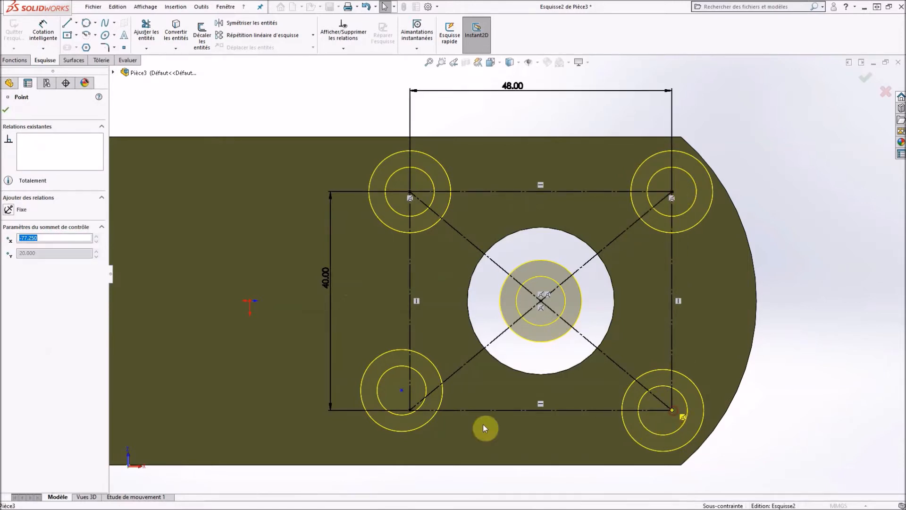
pyautogui.moveTo(400, 390); pyautogui.dragTo(409, 411)
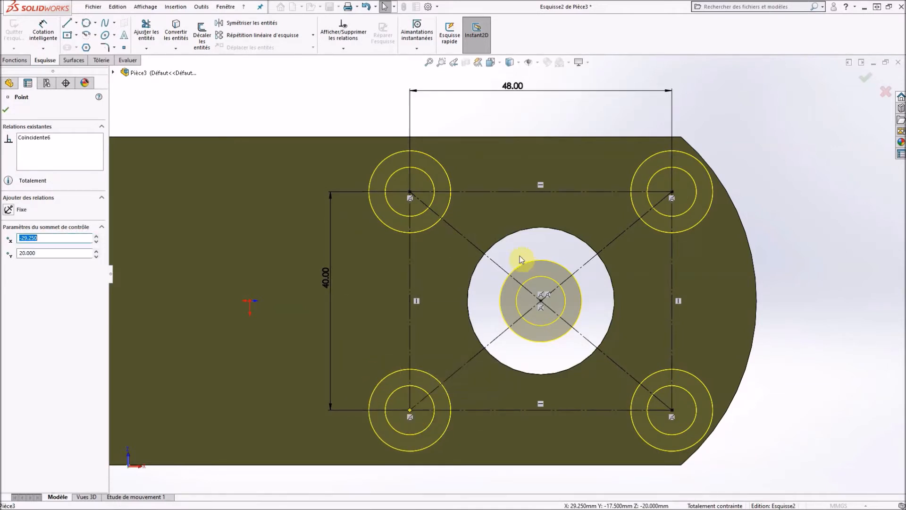
pyautogui.click(6, 110)
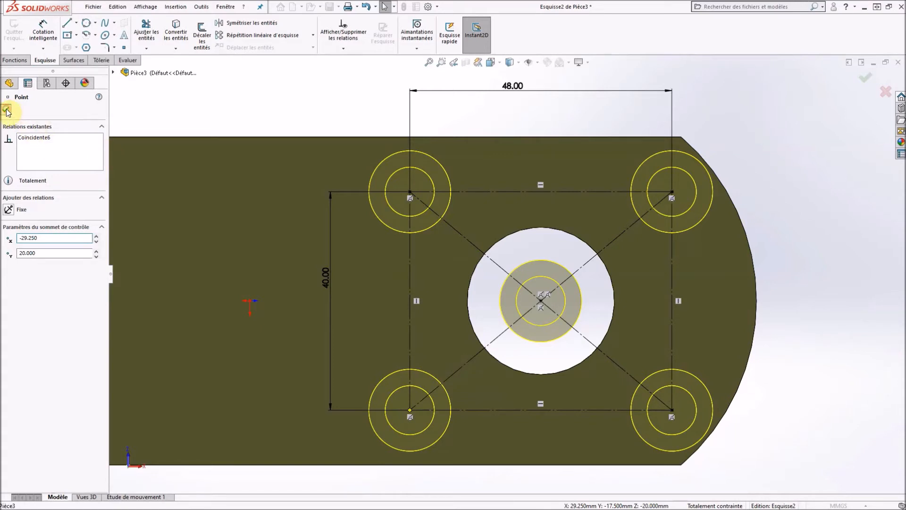
# - Finish the four-hole counterbore feature and show the whole part in isometric view
pyautogui.click(7, 111)
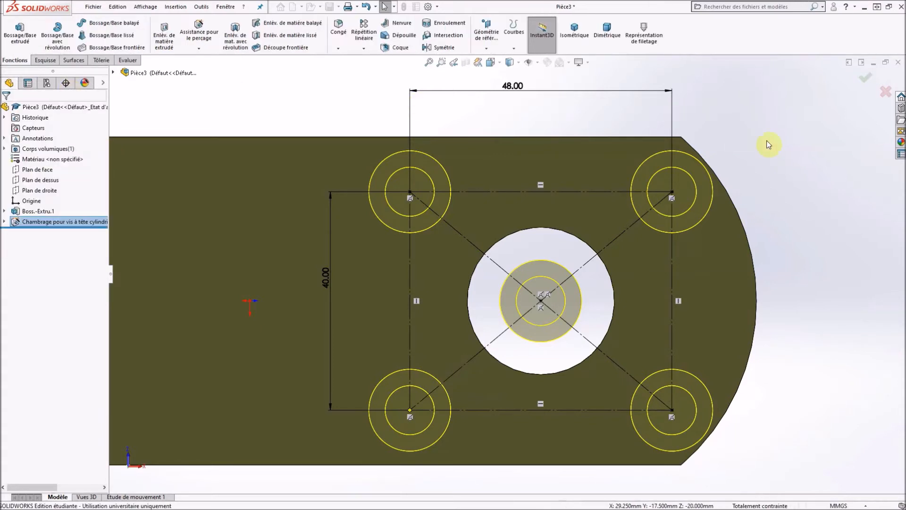
pyautogui.click(786, 176)
pyautogui.scroll(2, 767, 215)
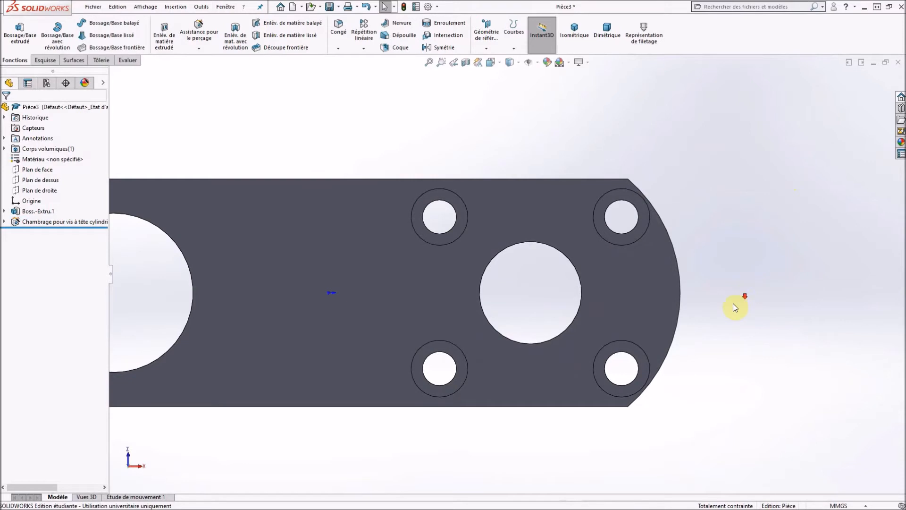
pyautogui.scroll(-3, 732, 299)
pyautogui.scroll(4, 724, 288)
pyautogui.click(574, 29)
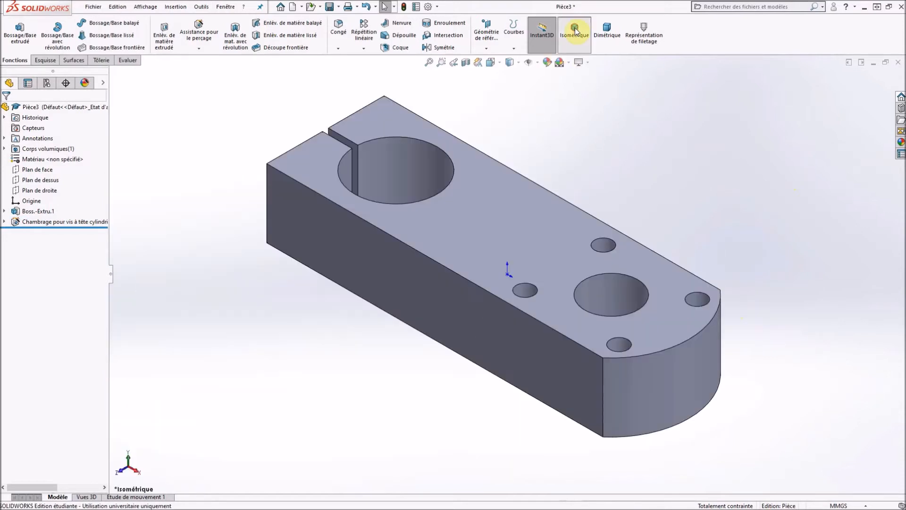
# - Inspect the counterbores with hidden edges displayed as dashed lines, and restore the shaded display with edges
pyautogui.click(516, 62)
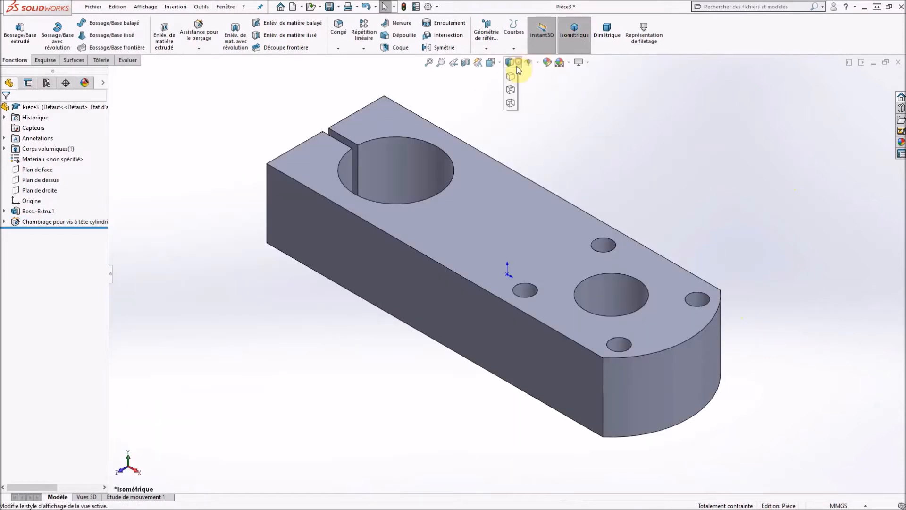
pyautogui.click(510, 112)
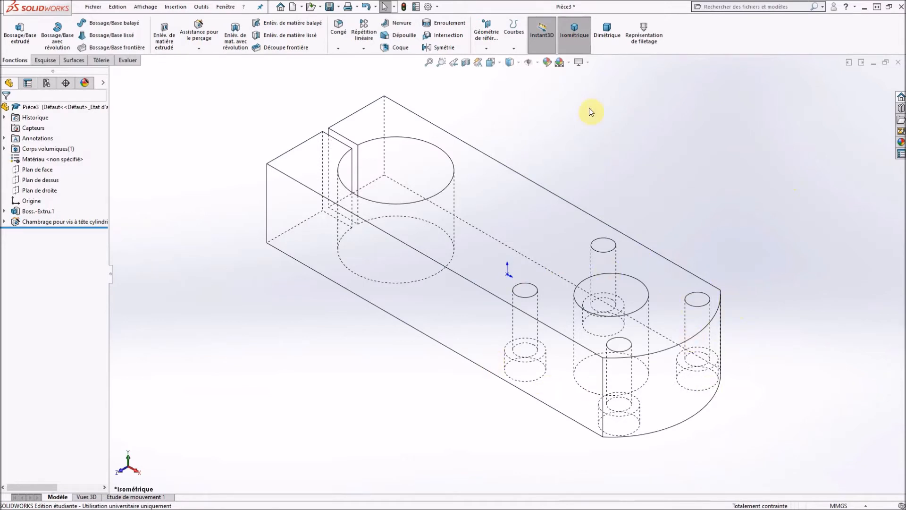
pyautogui.click(518, 62)
pyautogui.click(510, 77)
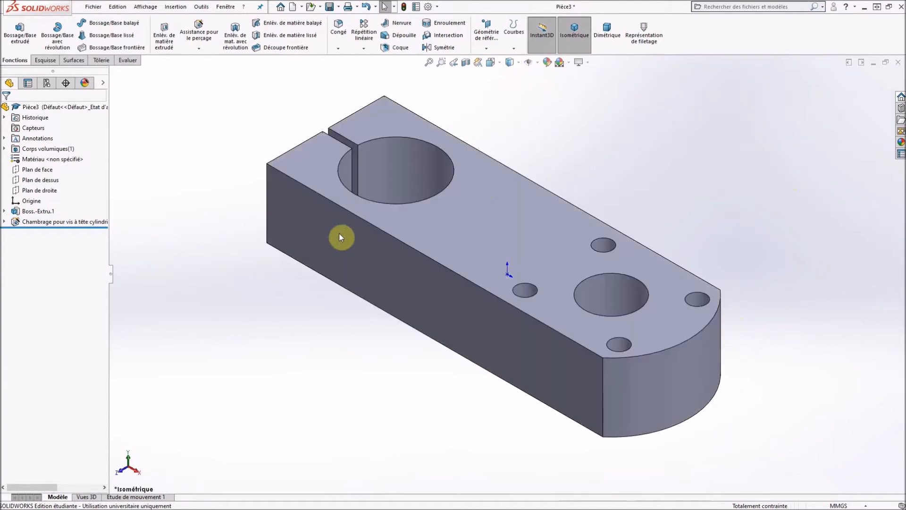
# - View the long front side face straight on and set up an Ansi Metric M8 clearance hole using the new type's default values
pyautogui.moveTo(272, 310); pyautogui.dragTo(337, 193, button='middle')
pyautogui.click(303, 313)
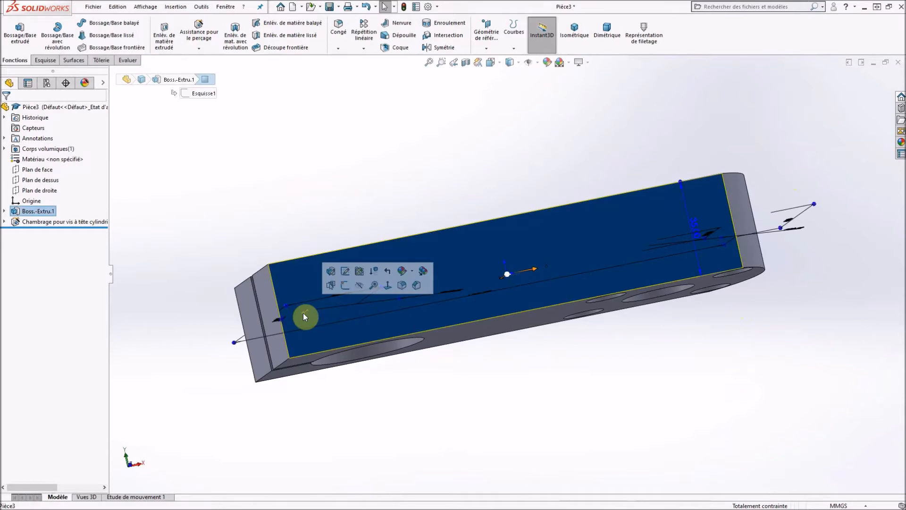
pyautogui.hotkey('ctrl', '8')
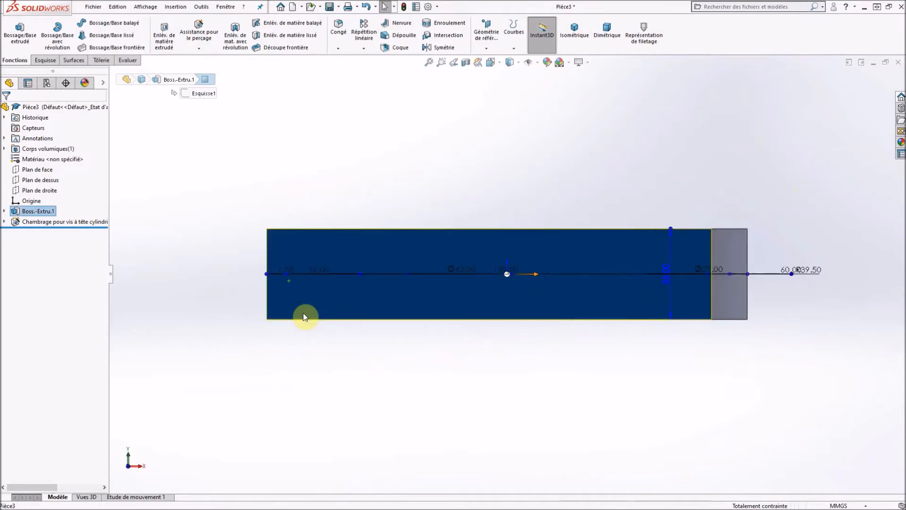
pyautogui.click(290, 194)
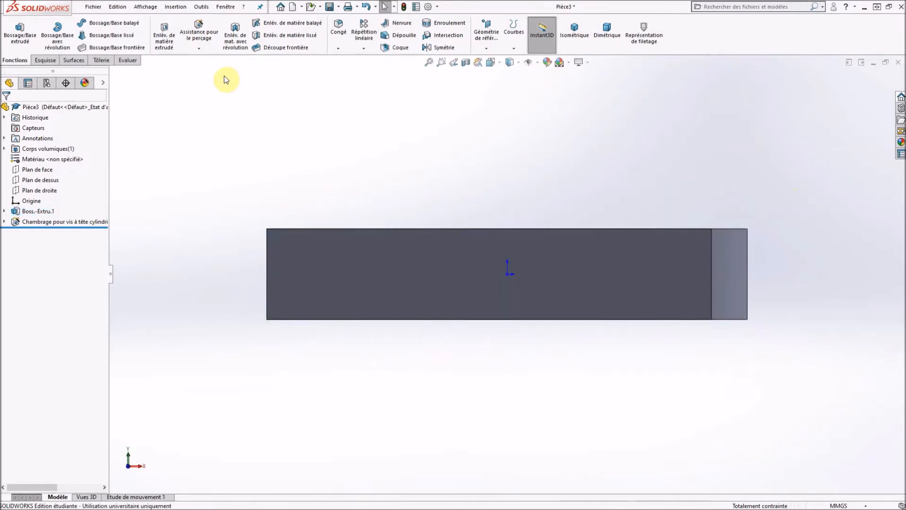
pyautogui.click(199, 34)
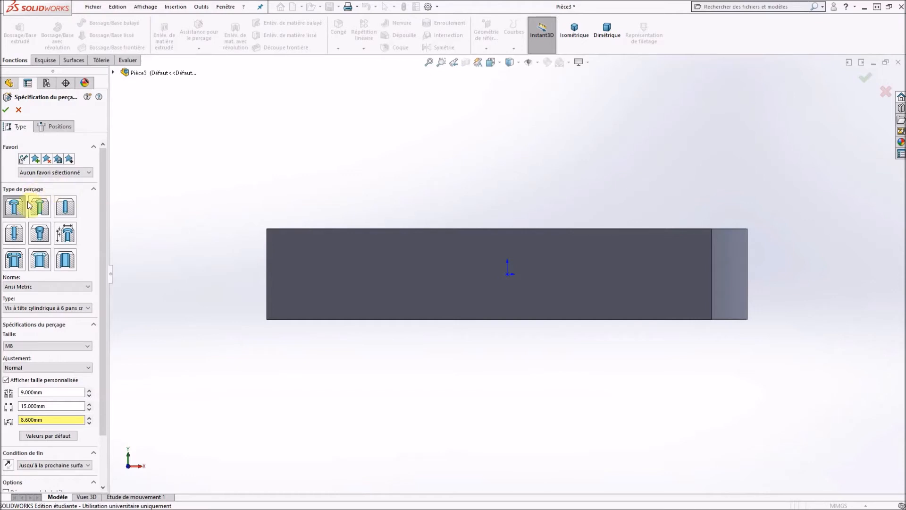
pyautogui.click(68, 209)
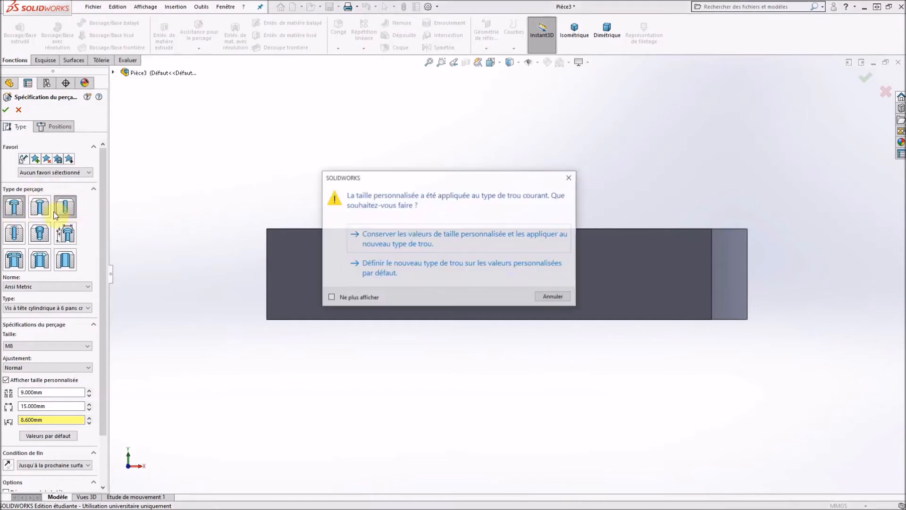
pyautogui.click(373, 273)
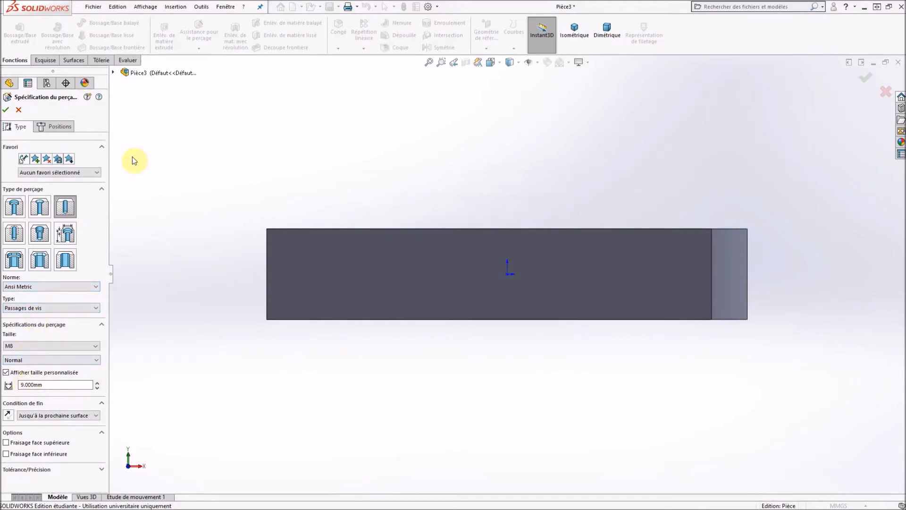
# - Place the clearance hole on the long side face, about 10 mm from the slotted end and level with the origin
pyautogui.click(60, 128)
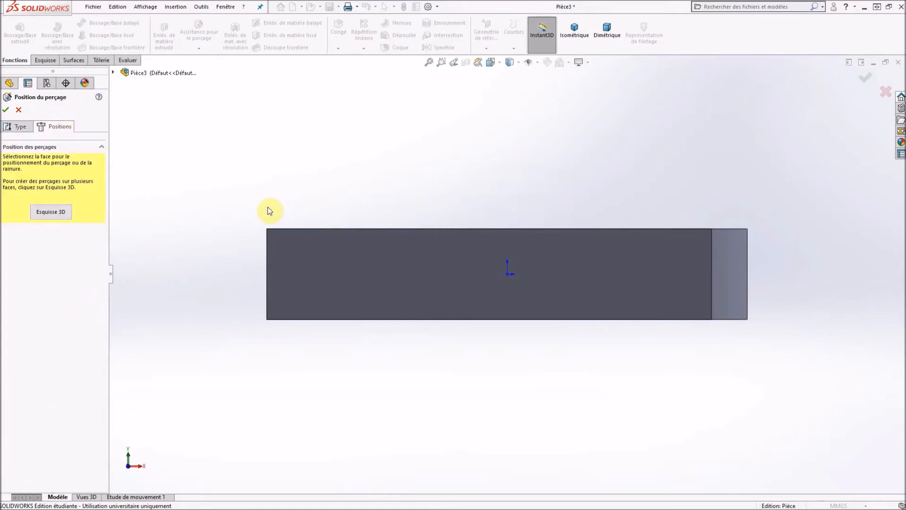
pyautogui.click(289, 271)
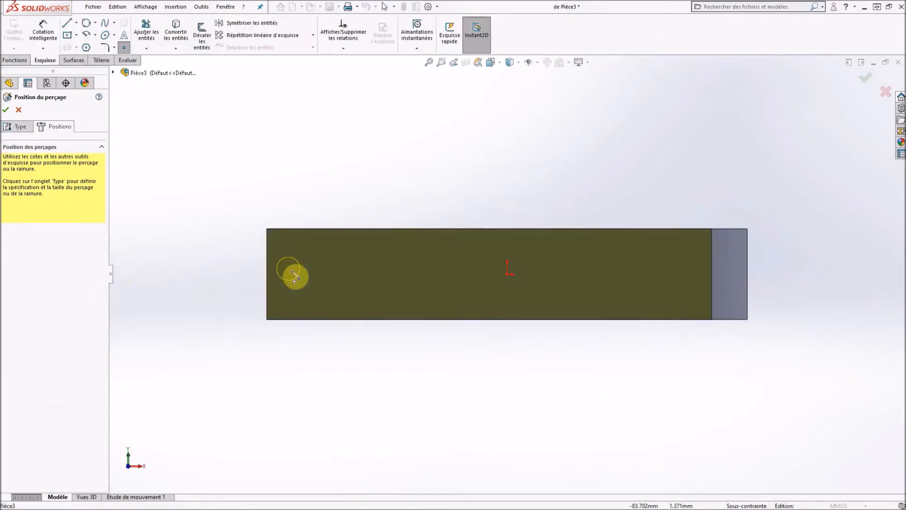
pyautogui.click(293, 274)
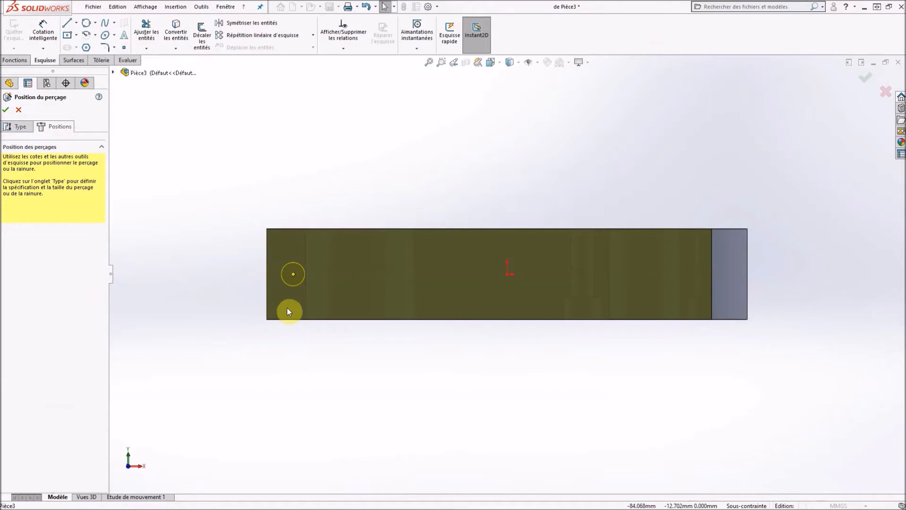
# - Dimension the clearance hole's centre 7.5 mm from the slotted end's vertical edge
pyautogui.click(43, 24)
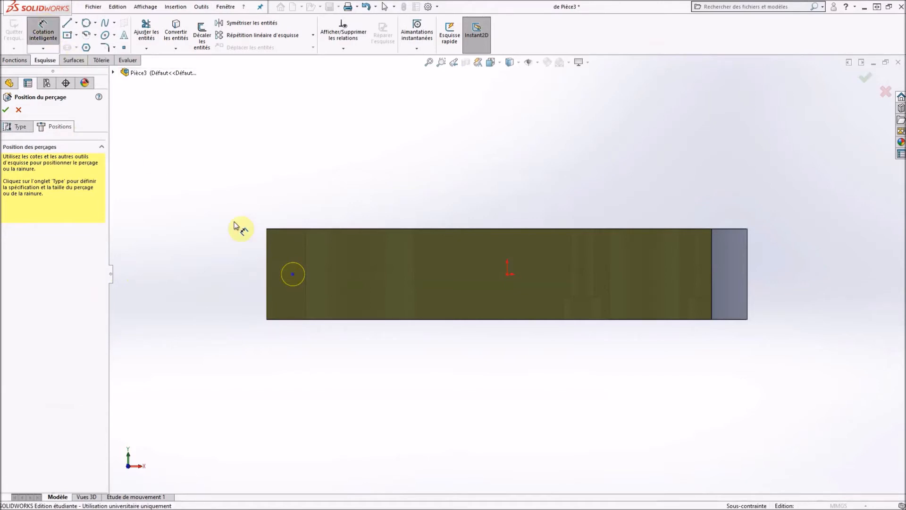
pyautogui.click(293, 274)
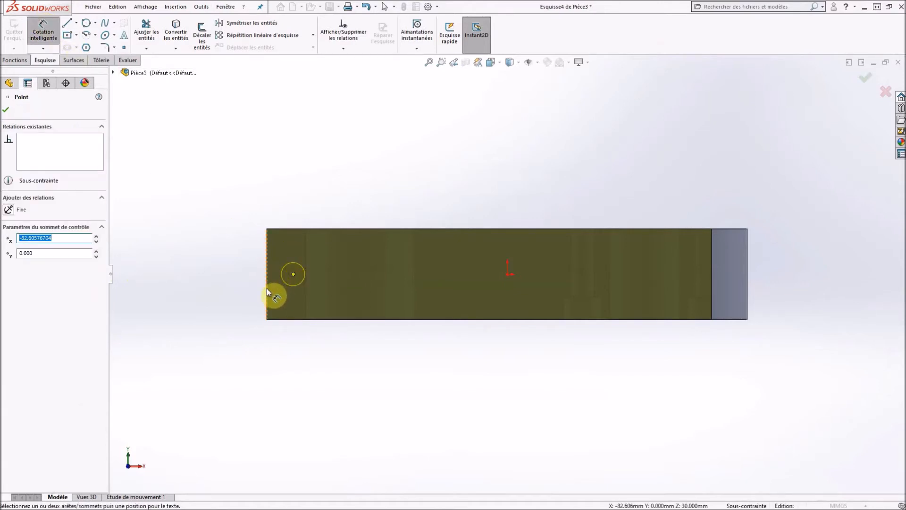
pyautogui.click(267, 291)
pyautogui.click(269, 194)
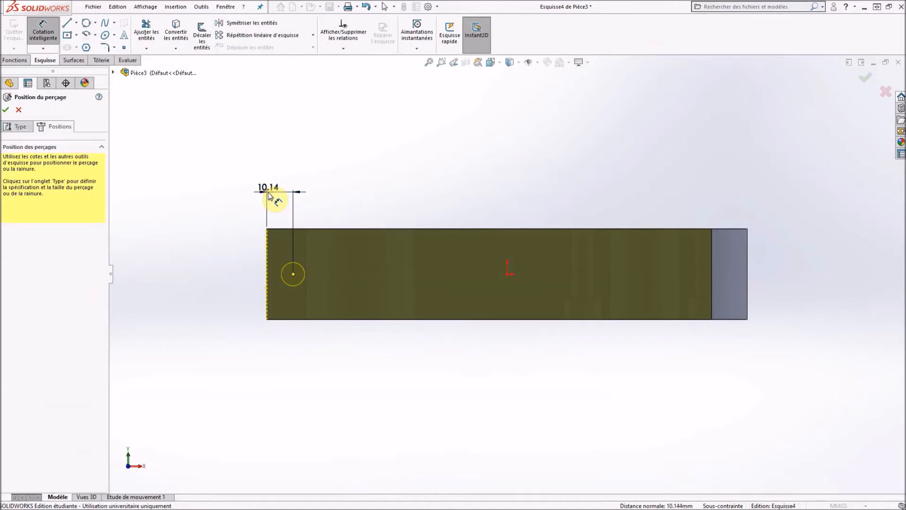
pyautogui.write('7.5')
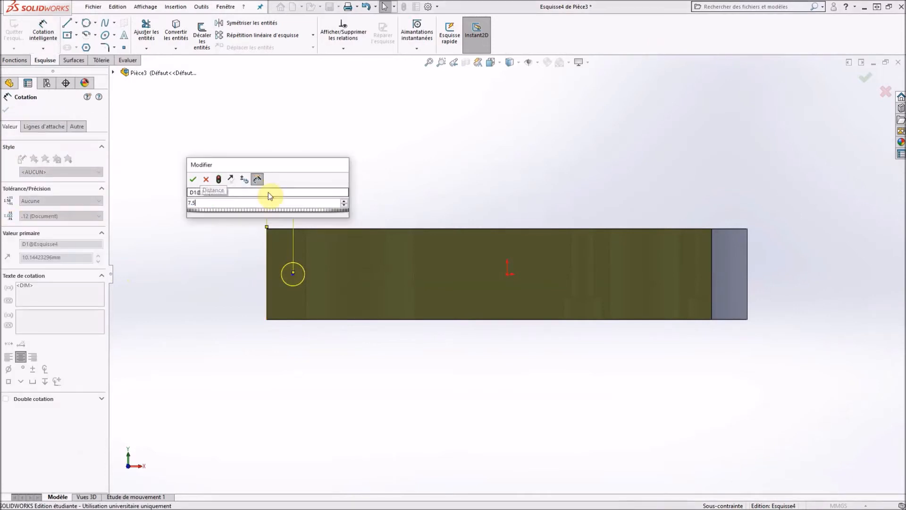
pyautogui.press('Return')
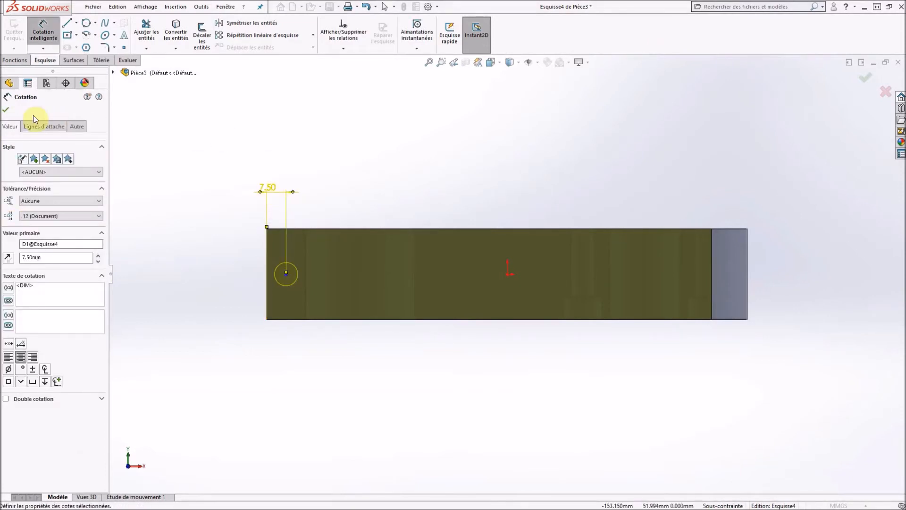
pyautogui.click(6, 111)
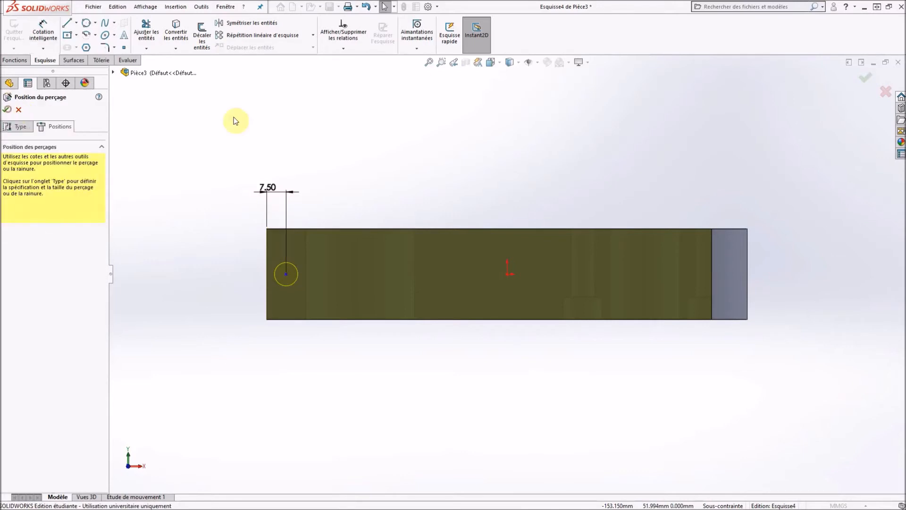
# - Add a horizontal relation between the clearance hole's centre and the origin, and finish the M8 hole
pyautogui.click(360, 49)
pyautogui.click(354, 71)
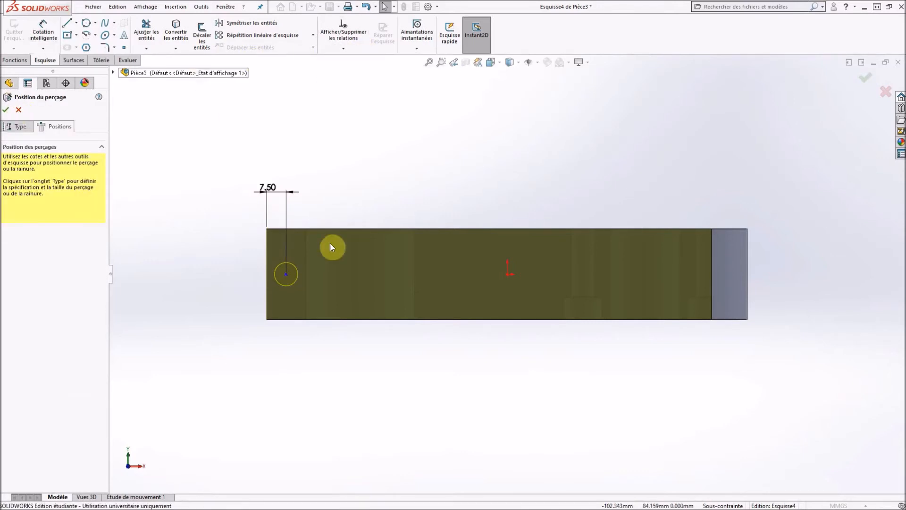
pyautogui.click(287, 274)
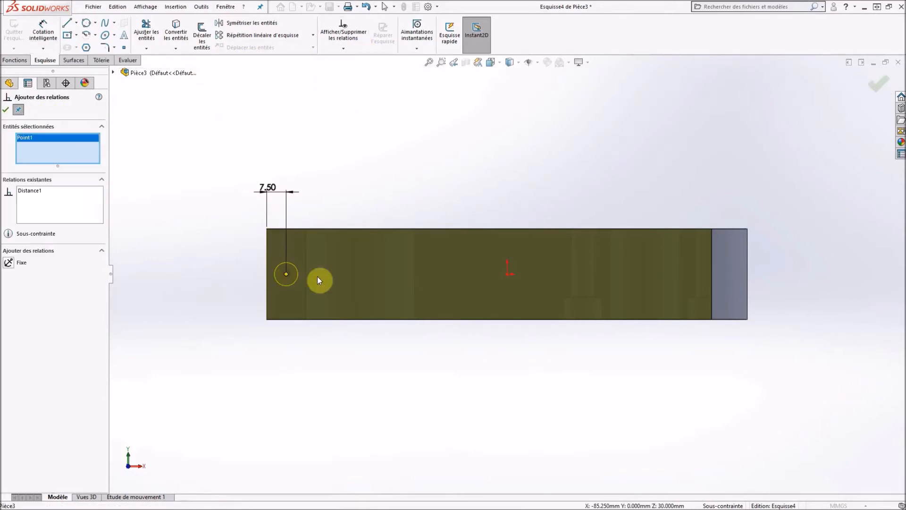
pyautogui.click(508, 274)
pyautogui.click(8, 262)
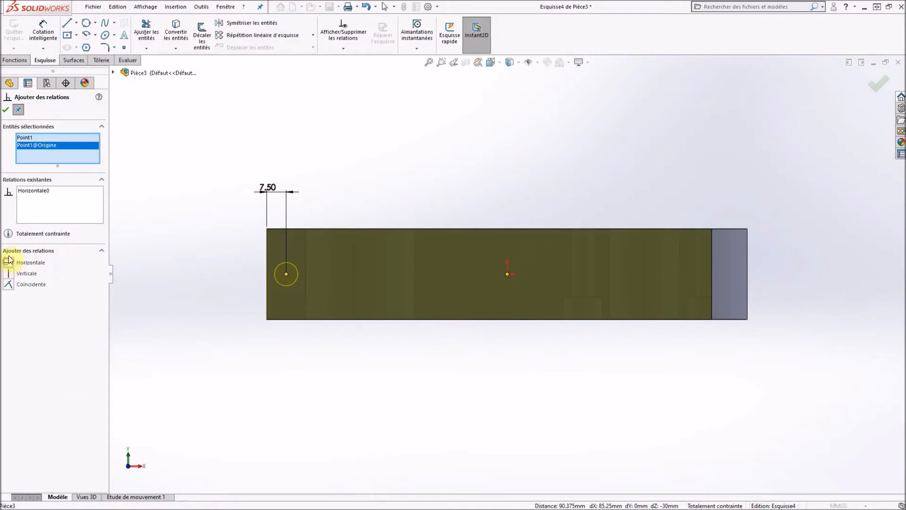
pyautogui.click(6, 110)
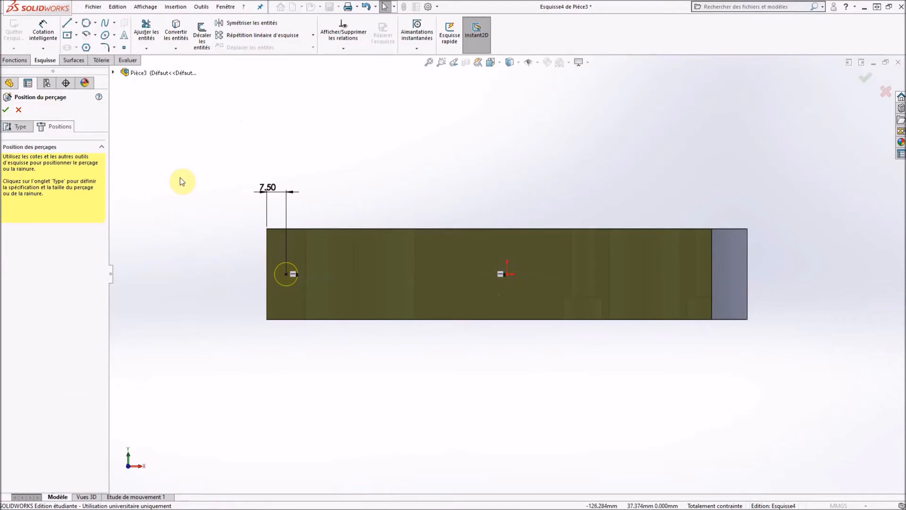
pyautogui.click(6, 111)
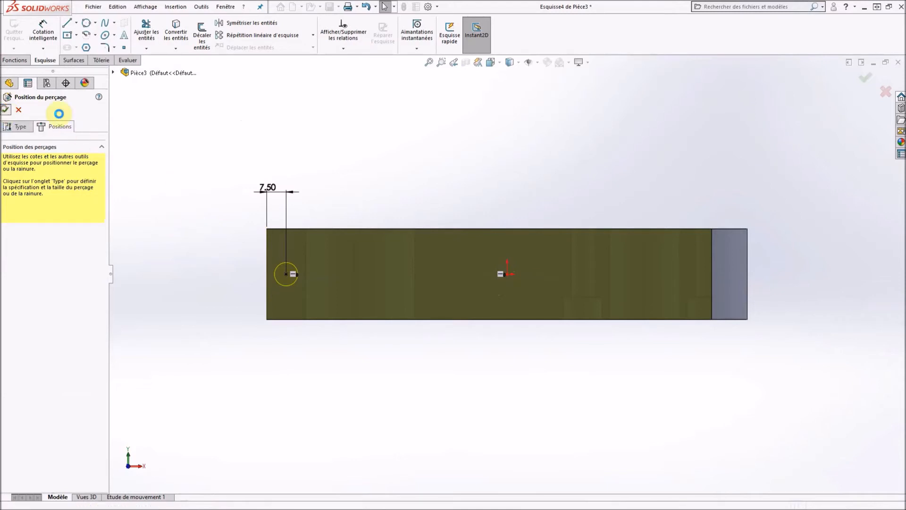
# - Set up a new Ansi Metric tapped hole of type Trous taraudés, size M8x1.0, with the Borgne (blind) end condition
pyautogui.moveTo(206, 161)
pyautogui.mouseDown(button='middle')
pyautogui.moveTo(245, 198)
pyautogui.moveTo(334, 243)
pyautogui.moveTo(276, 218)
pyautogui.moveTo(228, 162)
pyautogui.moveTo(208, 157)
pyautogui.mouseUp(button='middle')
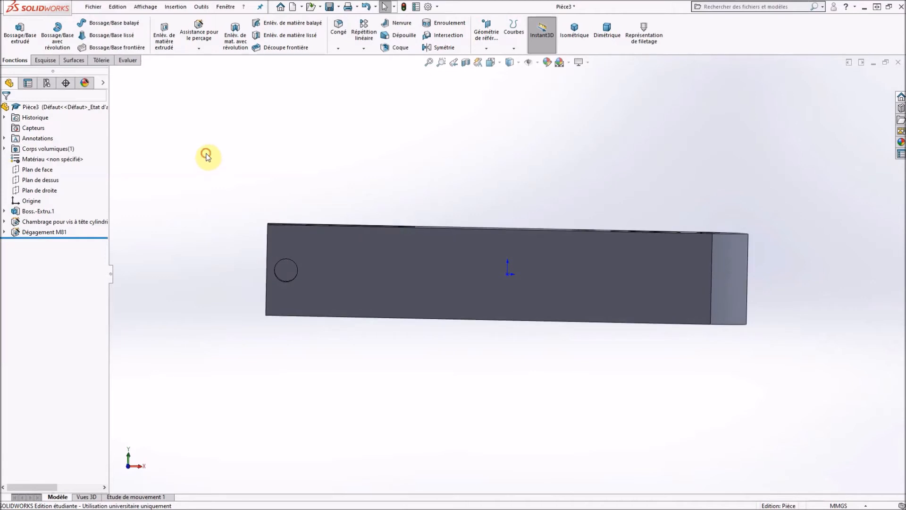
pyautogui.click(200, 35)
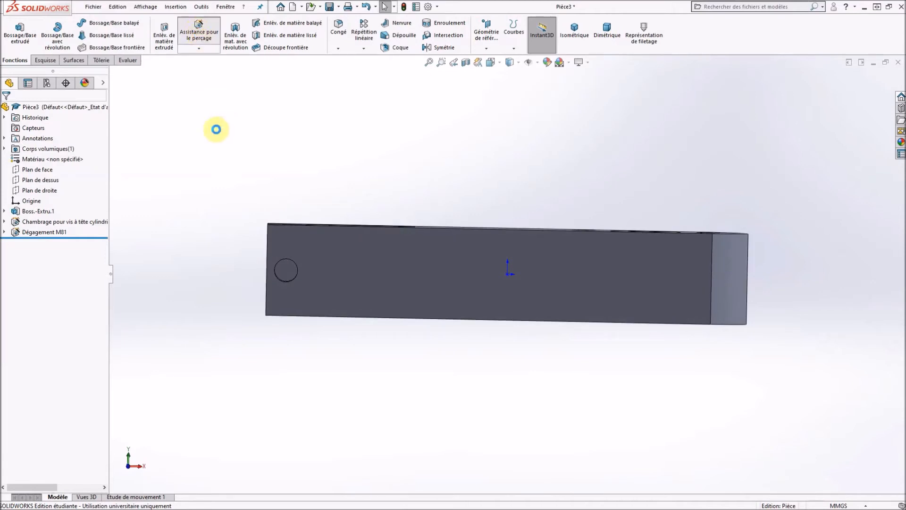
pyautogui.click(14, 232)
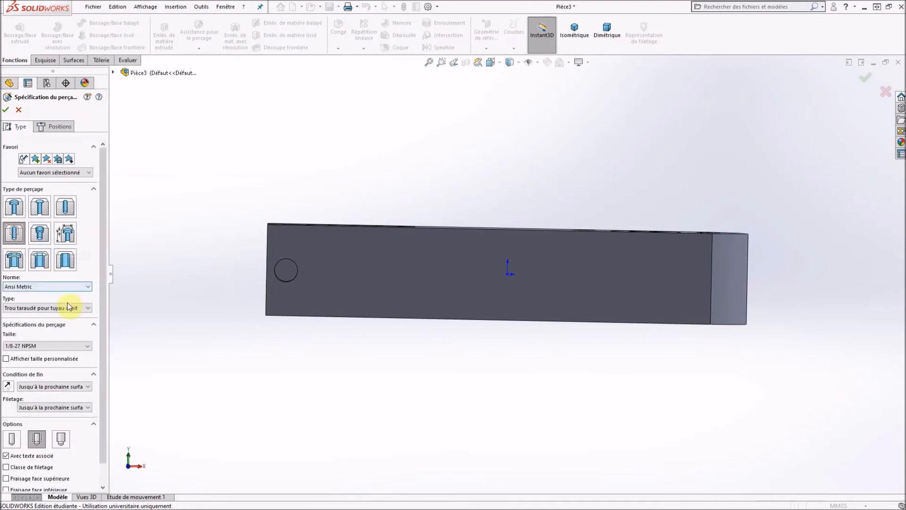
pyautogui.click(41, 308)
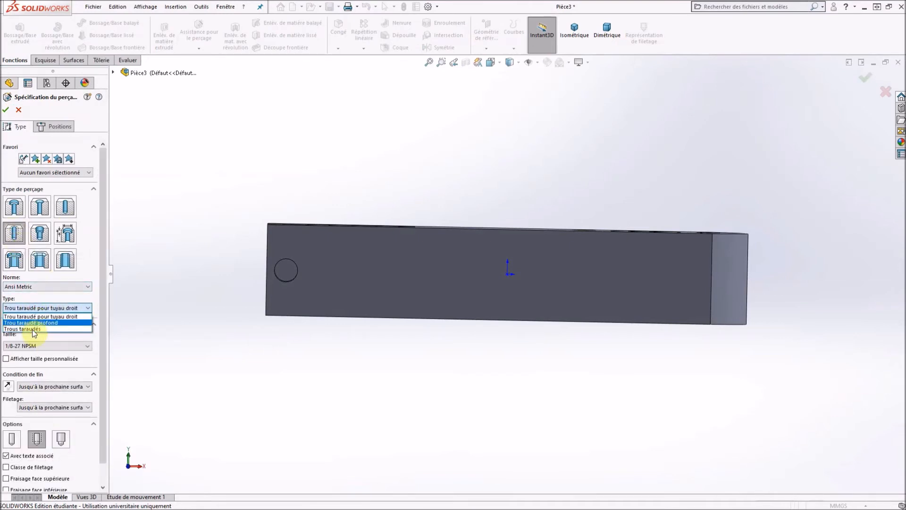
pyautogui.click(34, 329)
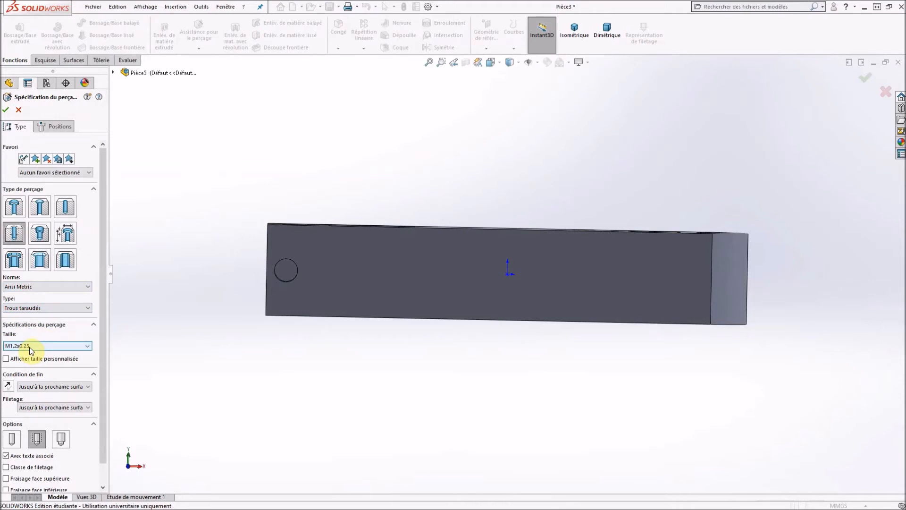
pyautogui.click(30, 349)
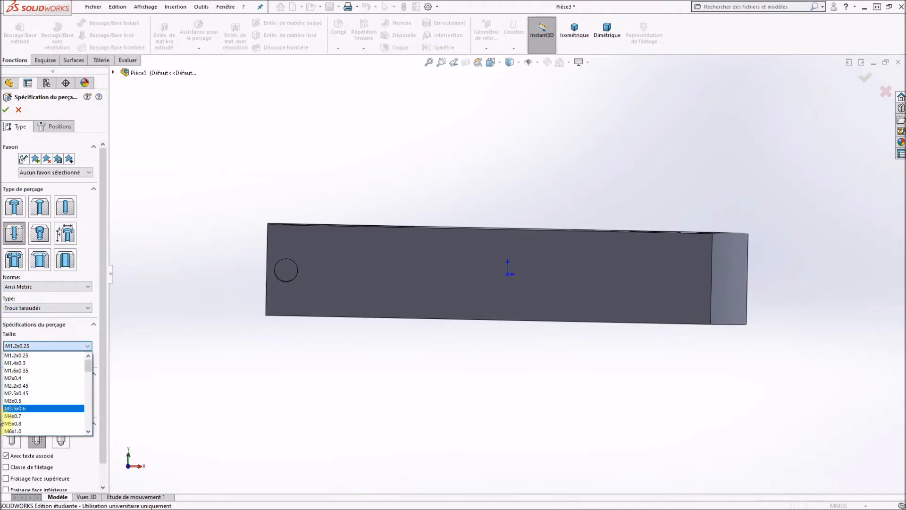
pyautogui.scroll(-2, 46, 421)
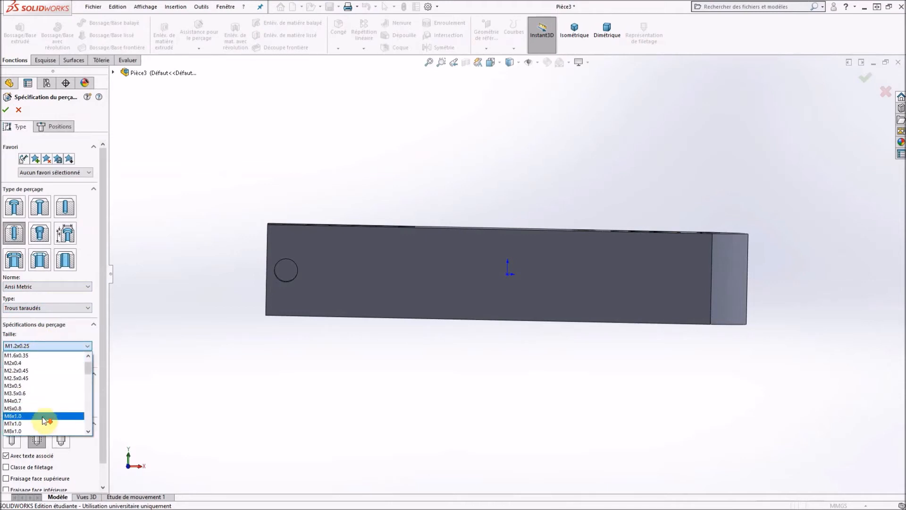
pyautogui.click(13, 431)
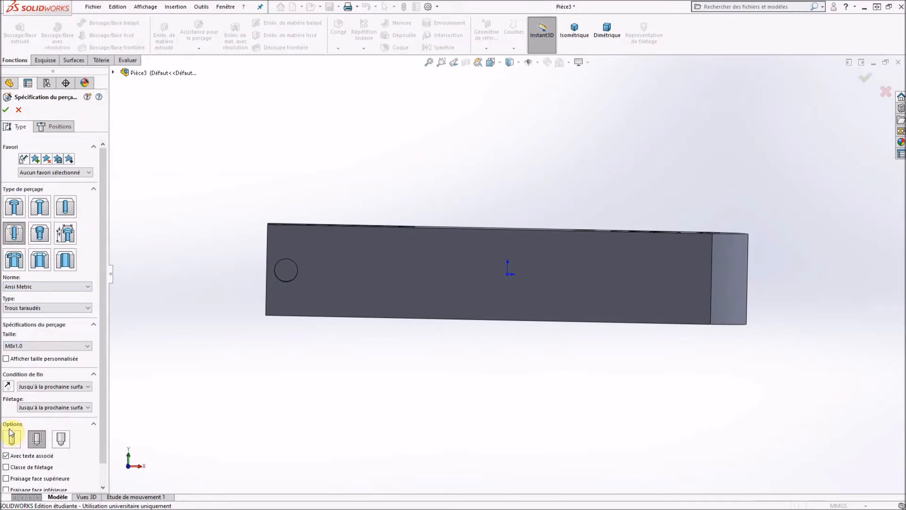
pyautogui.click(89, 387)
pyautogui.click(28, 395)
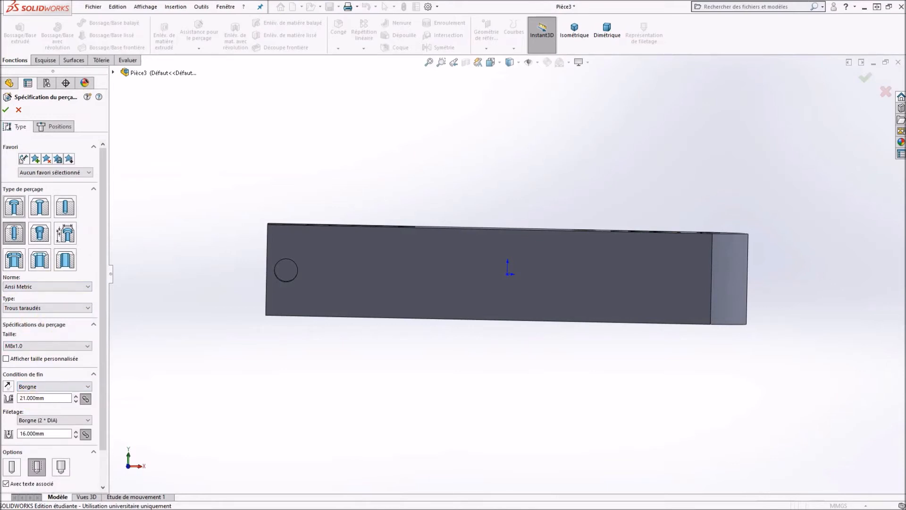
# - Set the blind M8x1.0 tapped hole's drilling depth to 25.5 mm and its thread depth to 23 mm
pyautogui.doubleClick(43, 398)
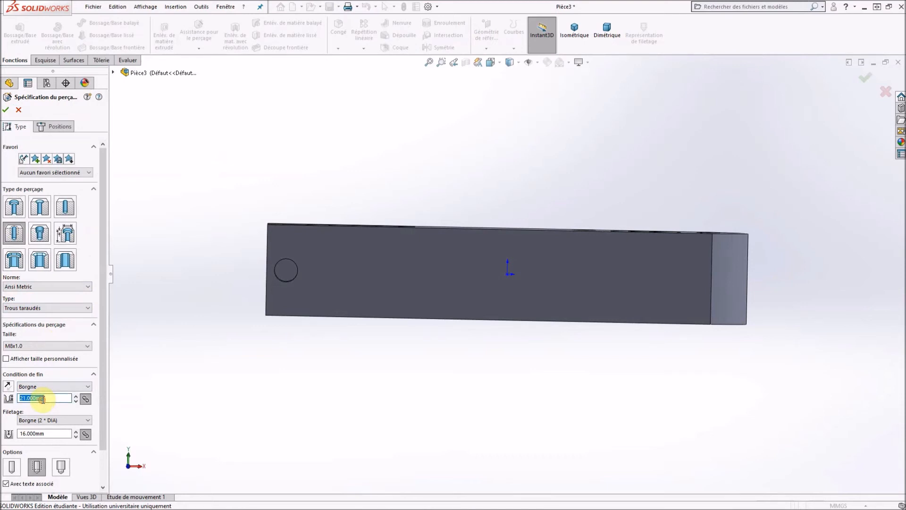
pyautogui.press('Return')
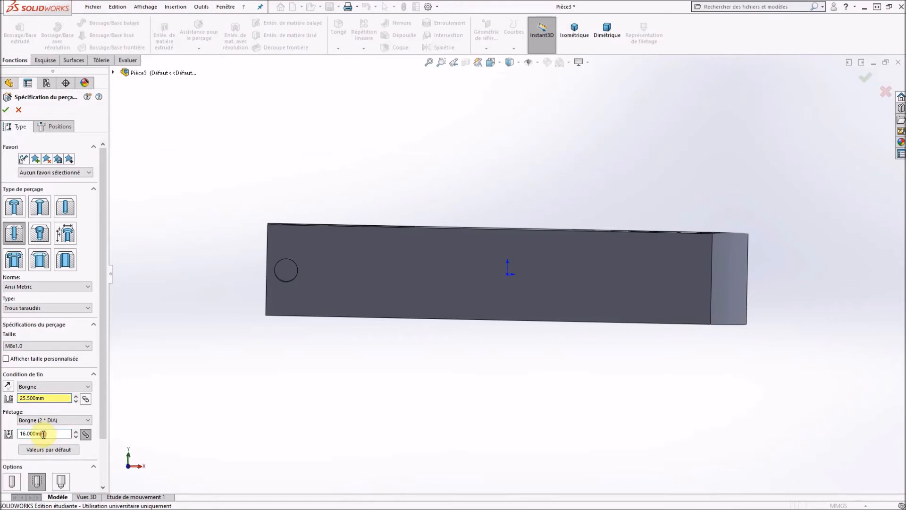
pyautogui.moveTo(49, 433); pyautogui.dragTo(24, 430)
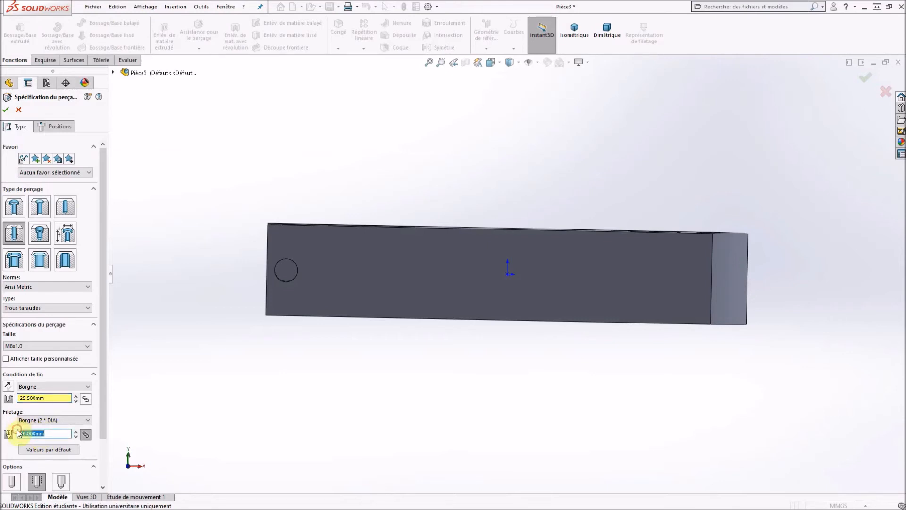
pyautogui.press('Return')
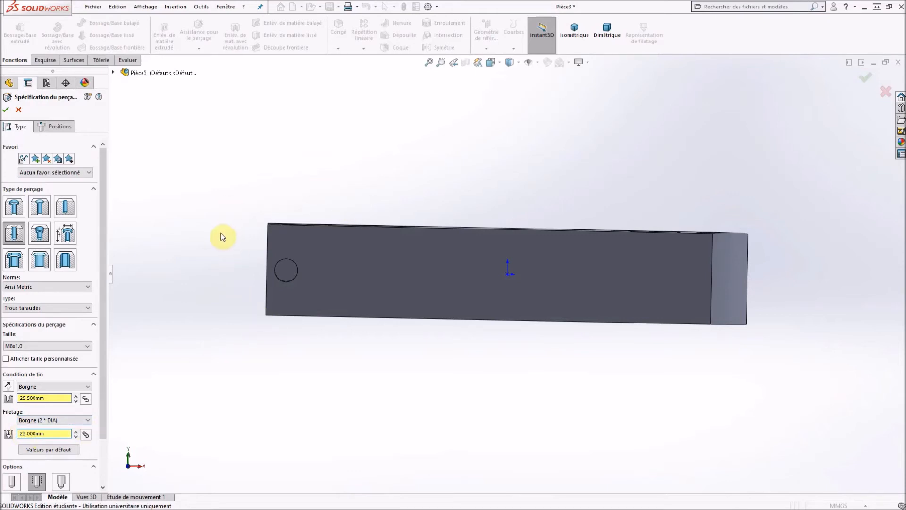
# - Place the tapped hole on the far slot face seen through the clearance hole, centred on that hole, and finish it
pyautogui.moveTo(103, 165); pyautogui.dragTo(100, 233)
pyautogui.click(58, 127)
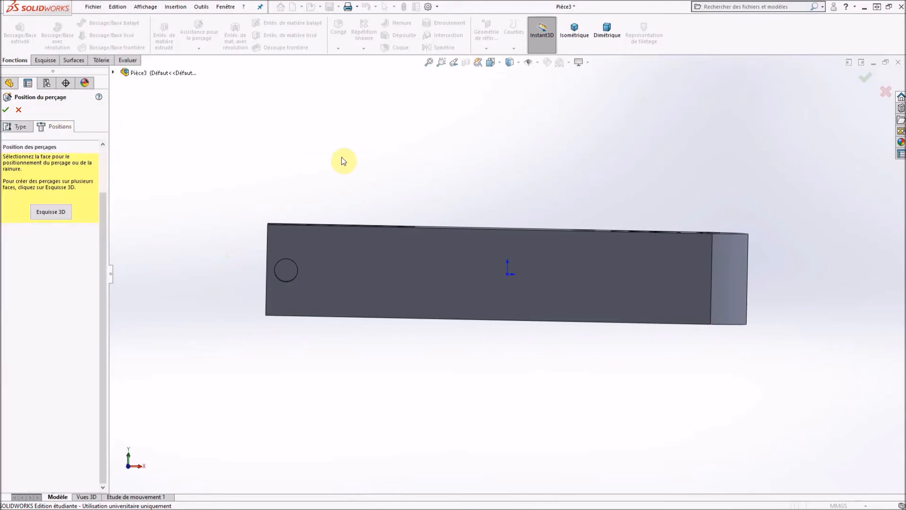
pyautogui.click(286, 272)
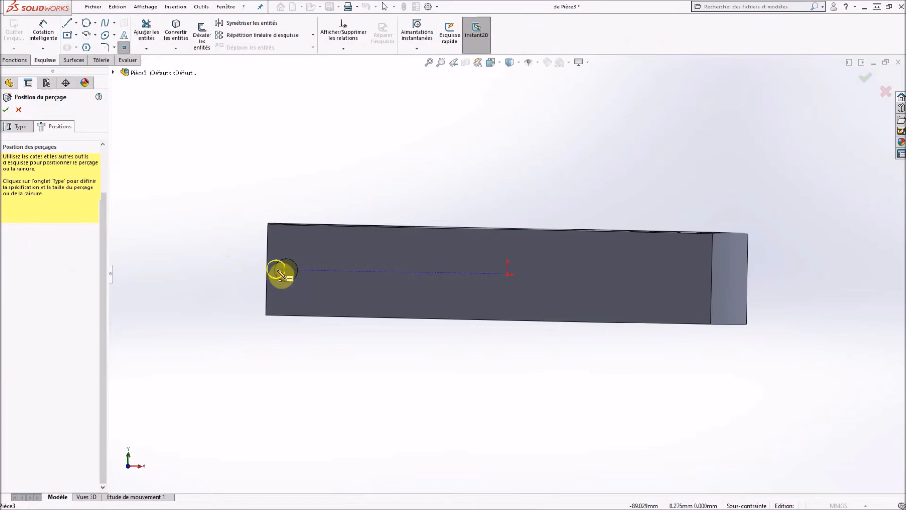
pyautogui.scroll(-5, 286, 272)
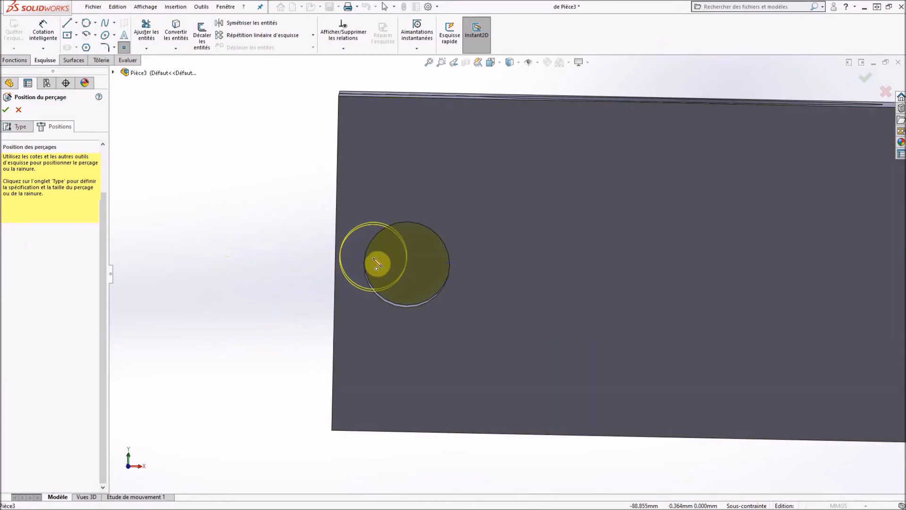
pyautogui.hotkey('ctrl', '8')
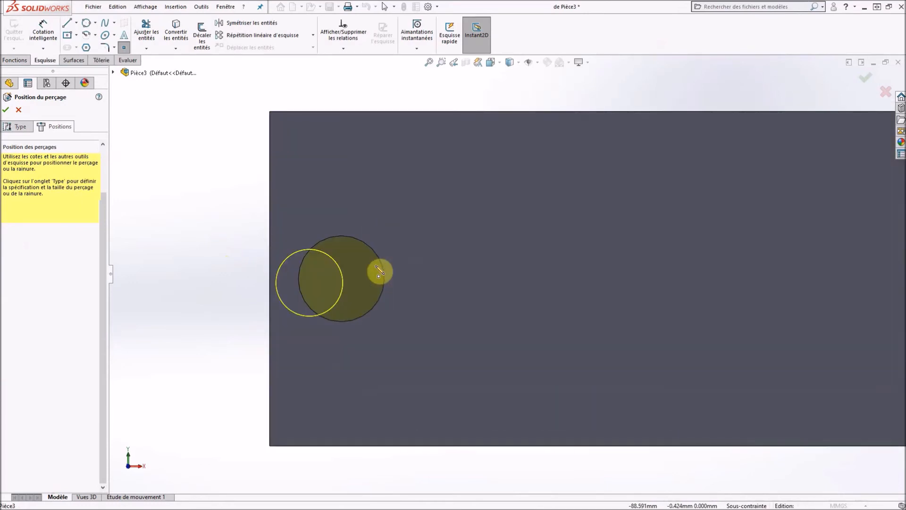
pyautogui.click(341, 279)
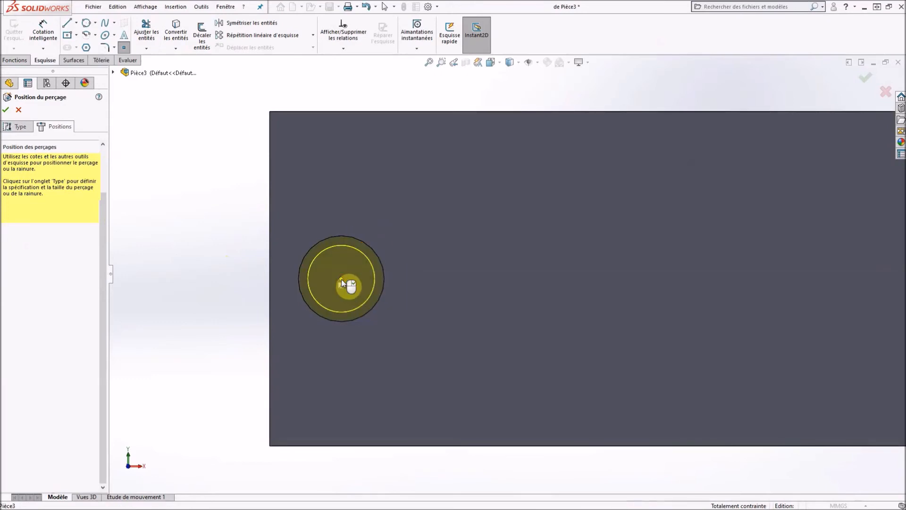
pyautogui.scroll(2, 349, 279)
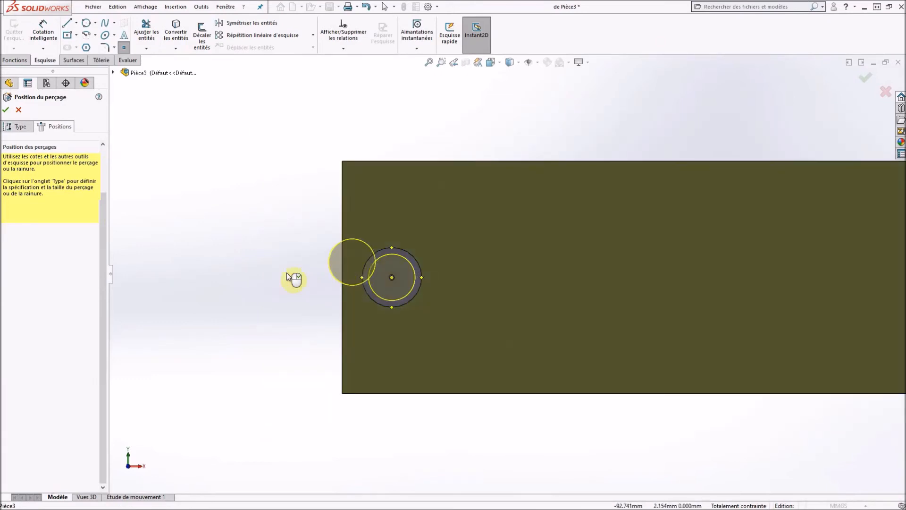
pyautogui.press('Escape')
pyautogui.moveTo(294, 266); pyautogui.dragTo(332, 222, button='middle')
pyautogui.moveTo(315, 318); pyautogui.dragTo(306, 301, button='middle')
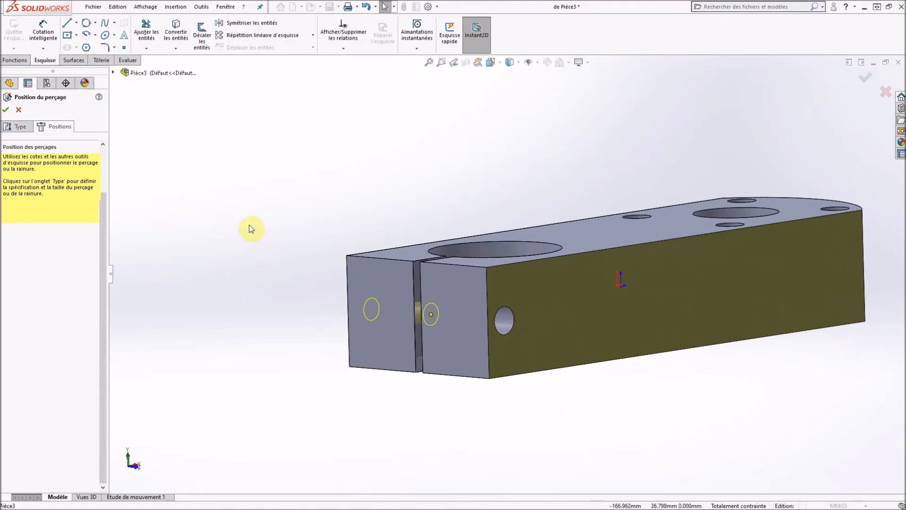
pyautogui.click(5, 110)
# - Examine the aligned clearance and tapped holes at the slotted end up close, and return to the isometric view
pyautogui.press('f')
pyautogui.moveTo(273, 197); pyautogui.dragTo(210, 193, button='middle')
pyautogui.scroll(-5, 496, 317)
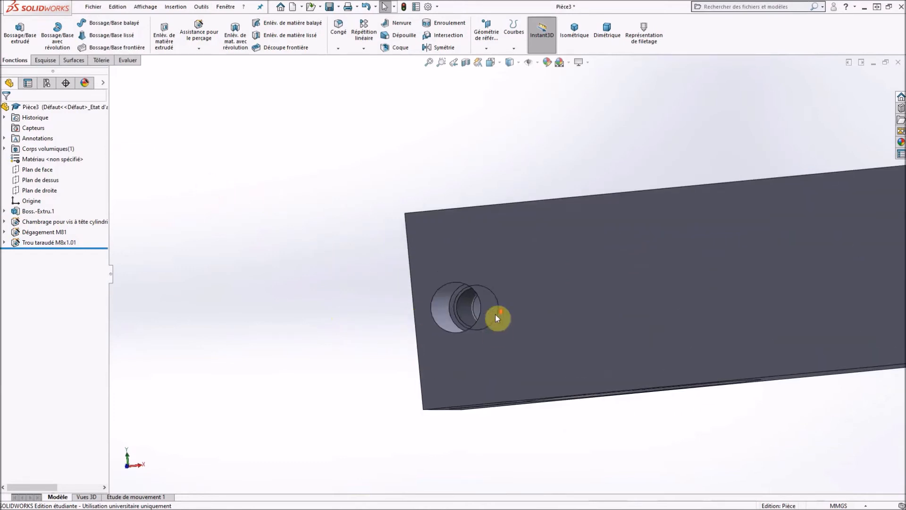
pyautogui.scroll(-4, 474, 289)
pyautogui.moveTo(437, 294); pyautogui.dragTo(448, 295, button='middle')
pyautogui.scroll(6, 453, 288)
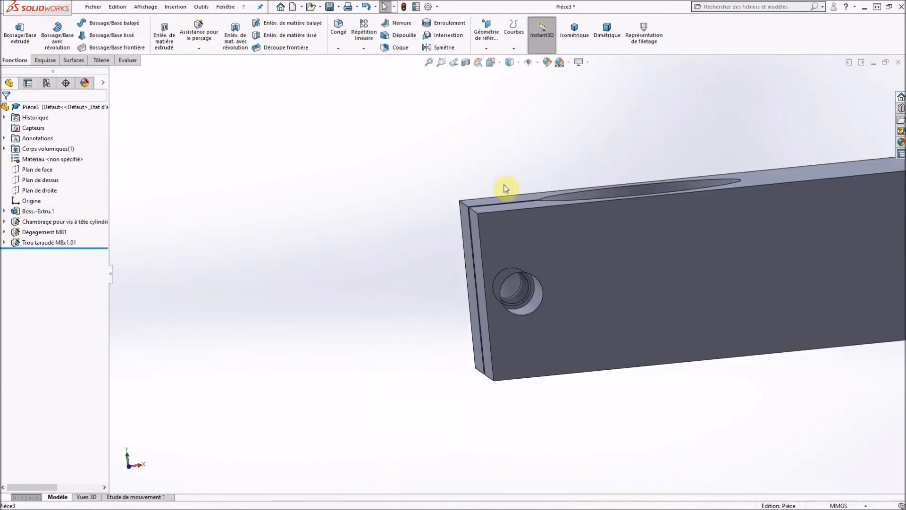
pyautogui.scroll(3, 514, 189)
pyautogui.click(574, 29)
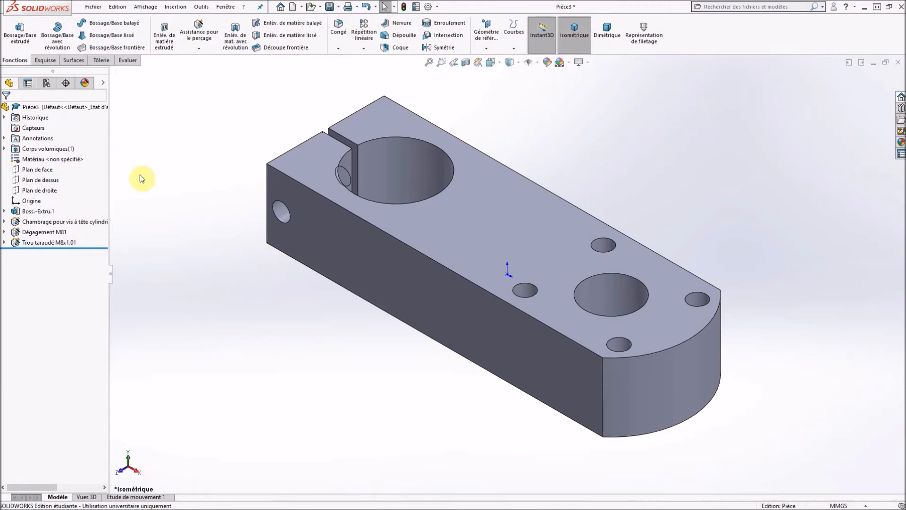
# - Assign the DIN Acier (construction) material 1.0037 (S235JR) to the part and close the material library
pyautogui.rightClick(59, 159)
pyautogui.click(115, 163)
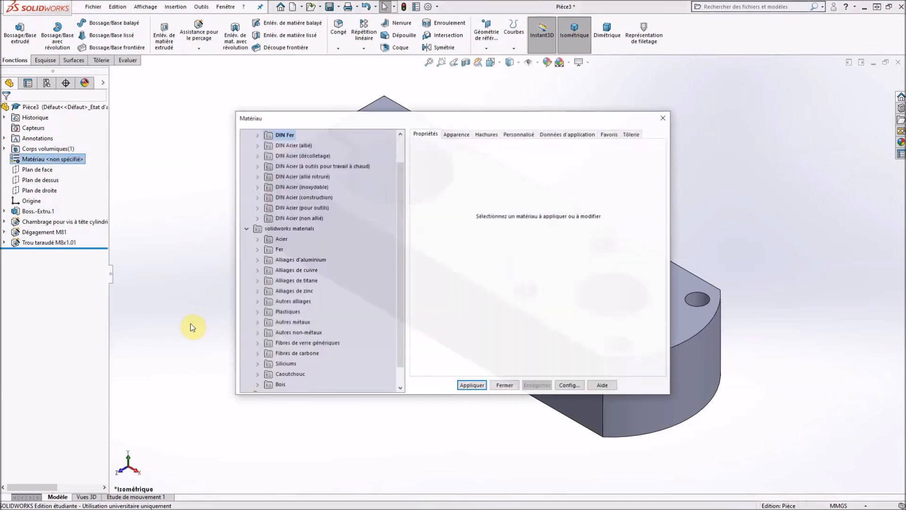
pyautogui.click(257, 197)
pyautogui.click(299, 168)
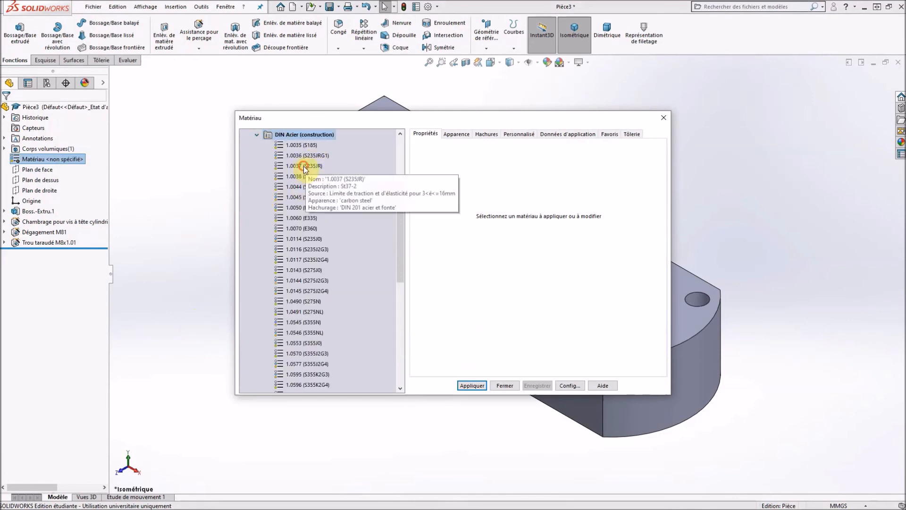
pyautogui.click(471, 385)
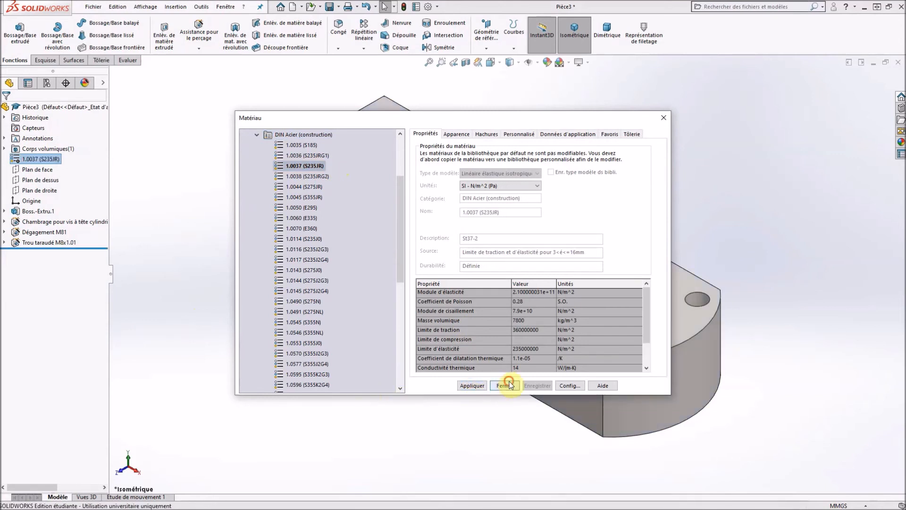
pyautogui.click(505, 386)
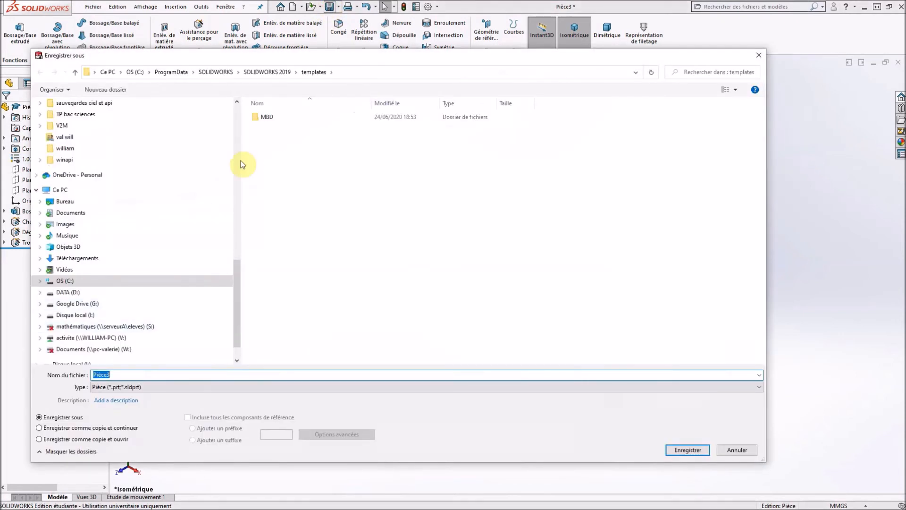
pyautogui.moveTo(237, 284); pyautogui.dragTo(235, 117)
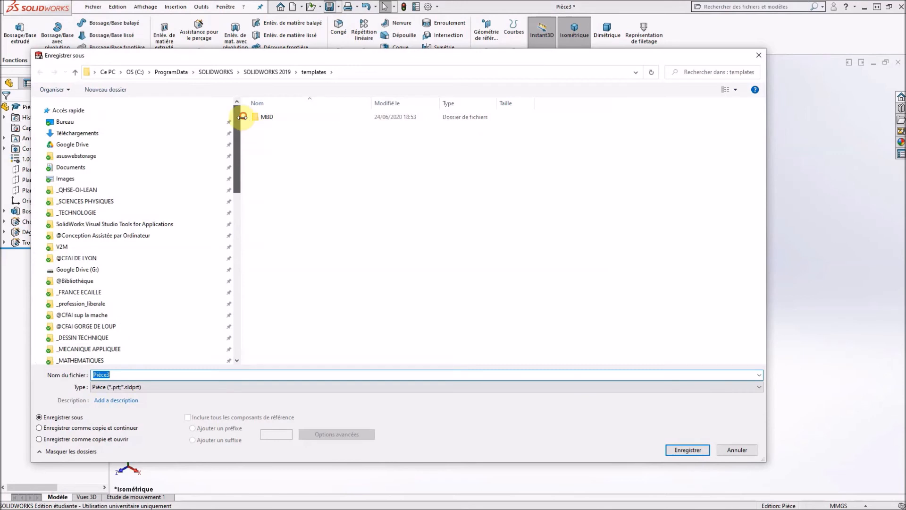
pyautogui.click(119, 235)
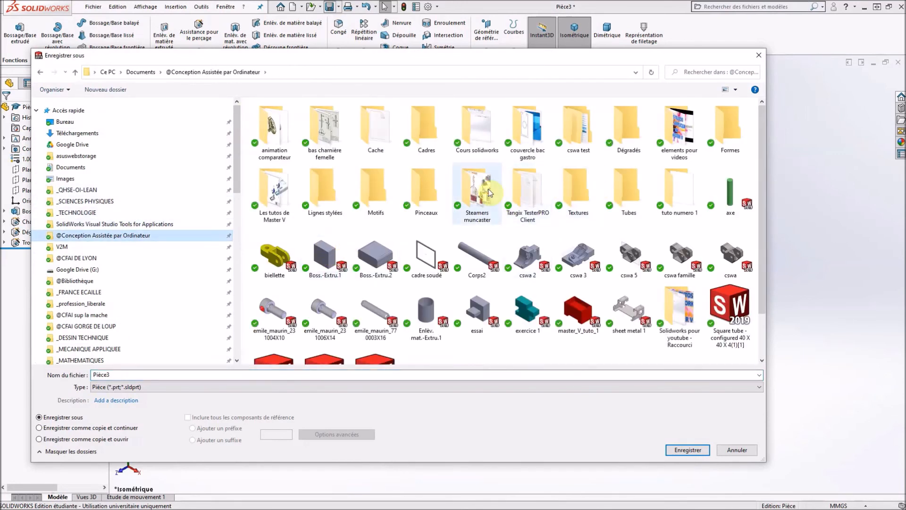
pyautogui.doubleClick(293, 214)
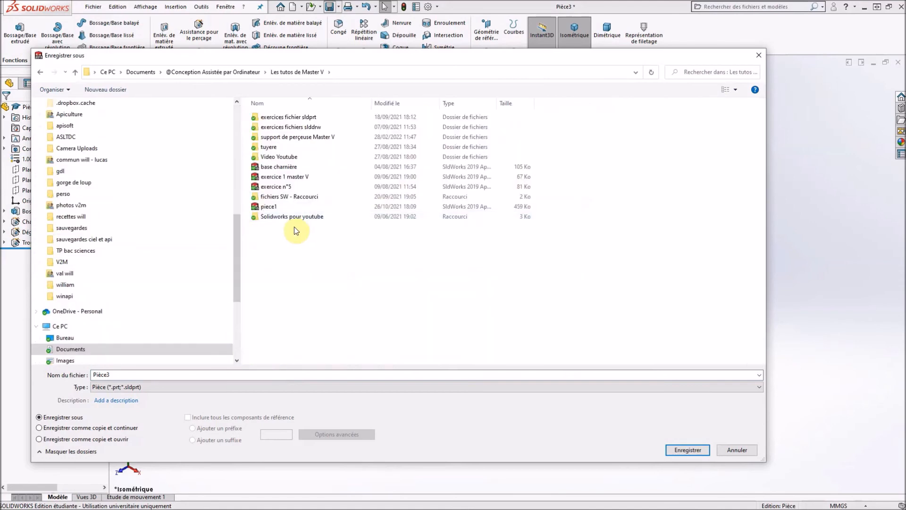
pyautogui.doubleClick(314, 137)
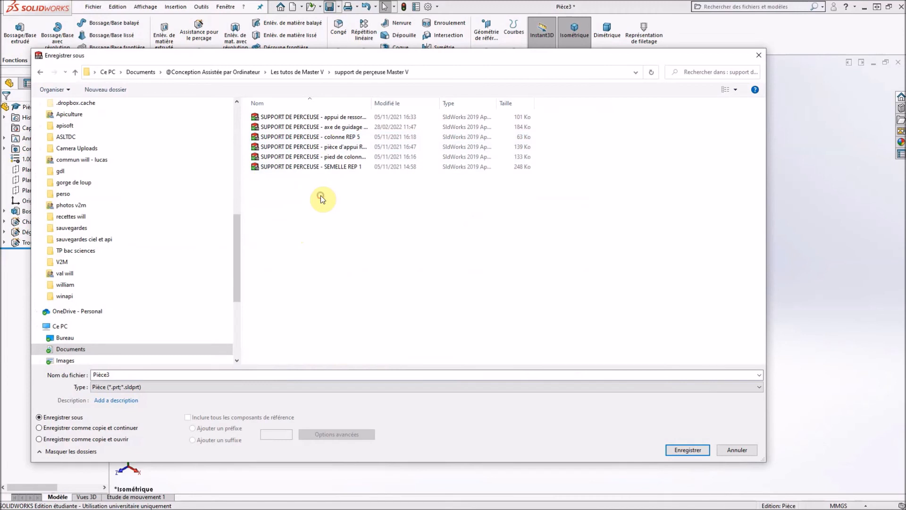
# - Save the part as "SUPPORT DE PERCEUSE - support REP 13", basing the name on the existing colonne REP 5 file
pyautogui.click(111, 375)
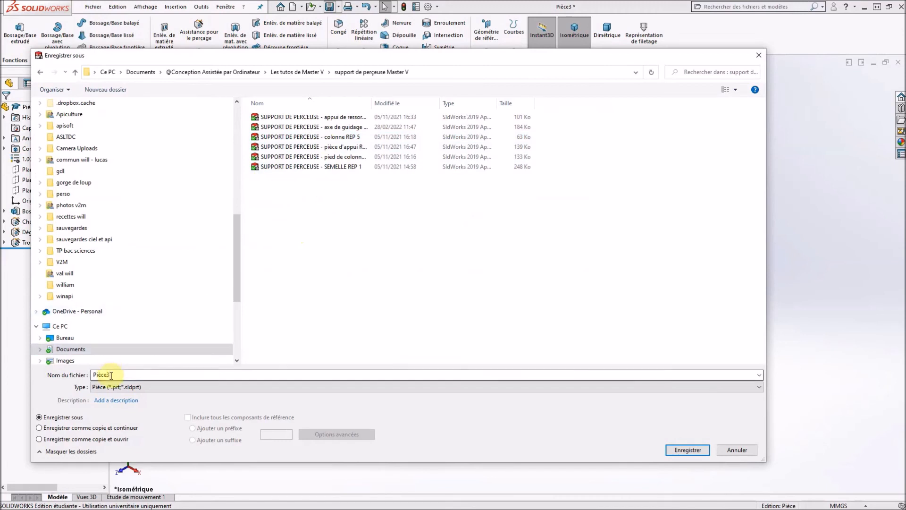
pyautogui.click(326, 137)
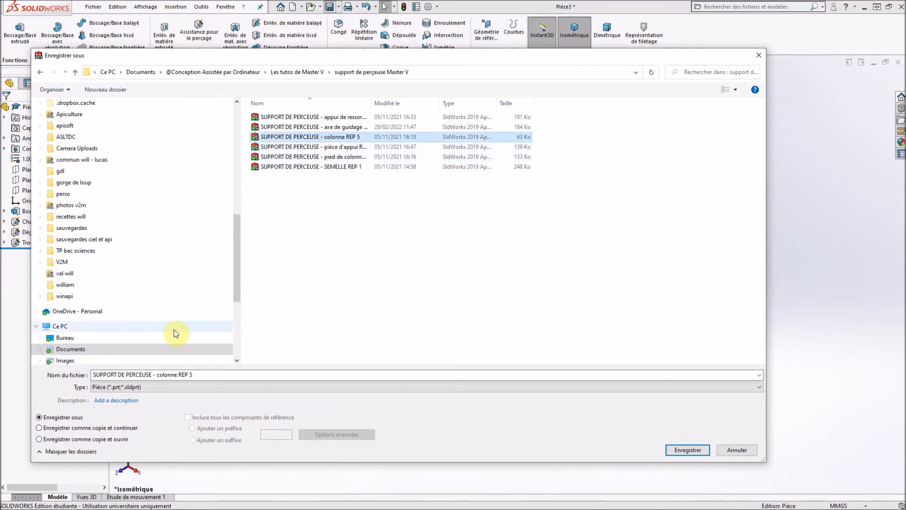
pyautogui.click(170, 375)
pyautogui.doubleClick(168, 375)
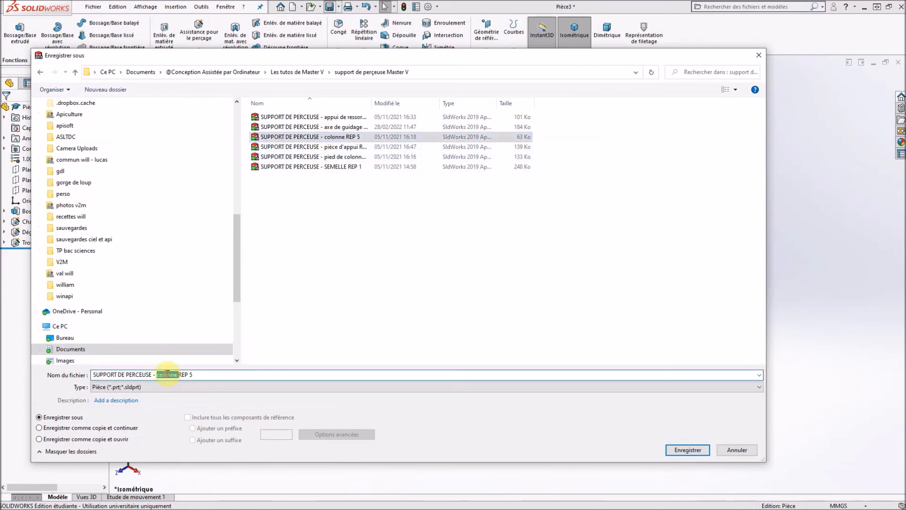
pyautogui.write('support')
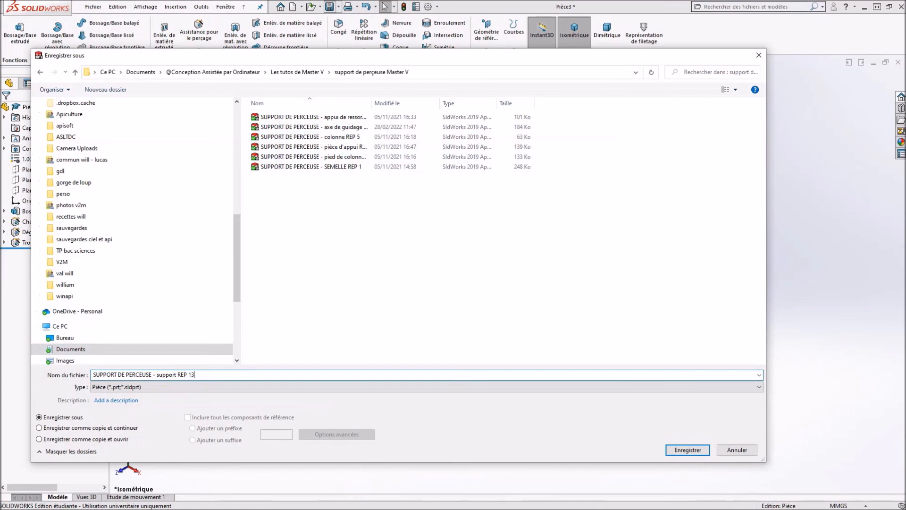
pyautogui.click(698, 451)
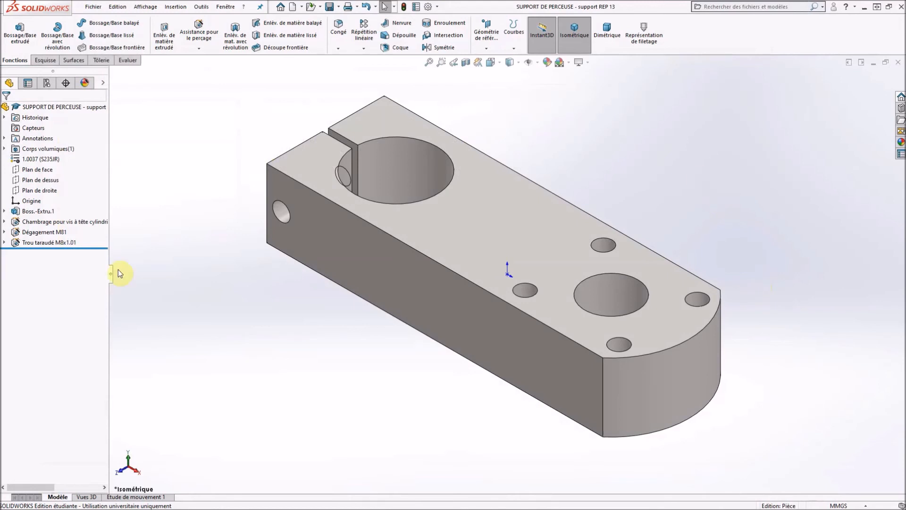
# - Roll the model history back to just after Boss.-Extru.1 and examine the base extrusion with its dimensions
pyautogui.moveTo(102, 246); pyautogui.dragTo(100, 221)
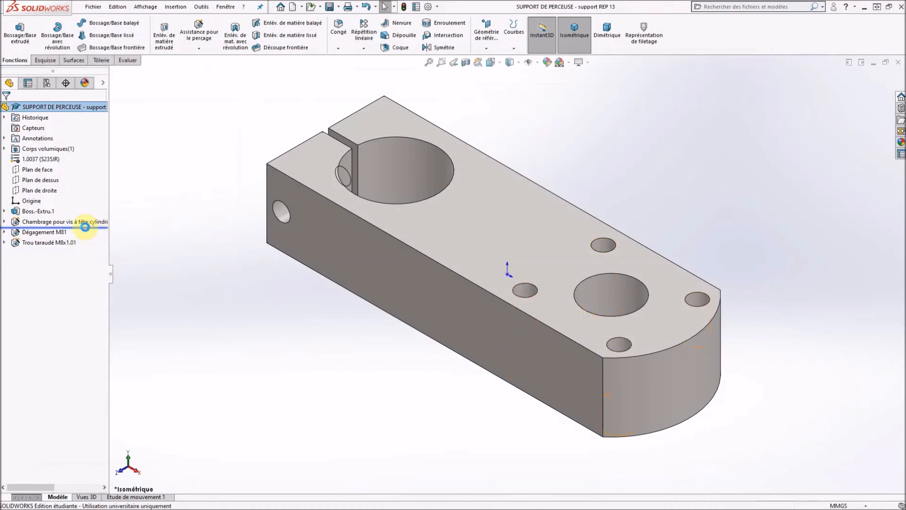
pyautogui.click(90, 227)
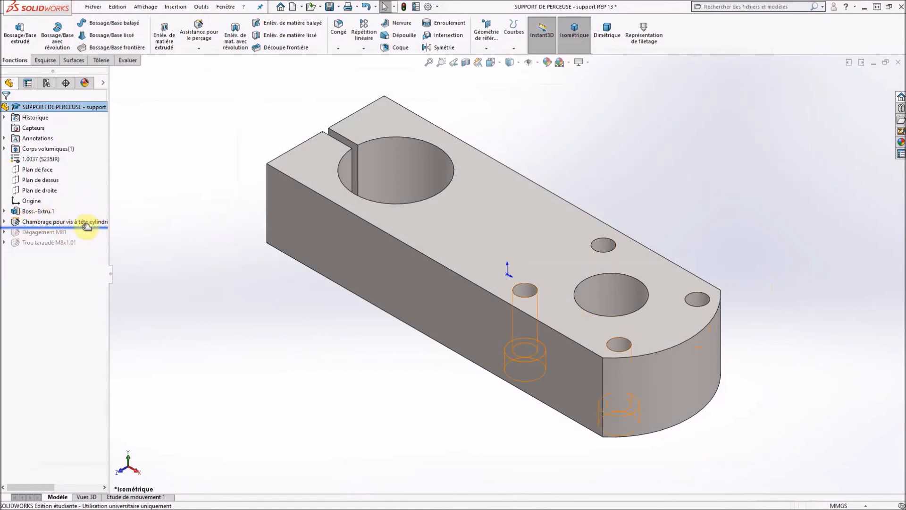
pyautogui.moveTo(86, 227); pyautogui.dragTo(89, 217)
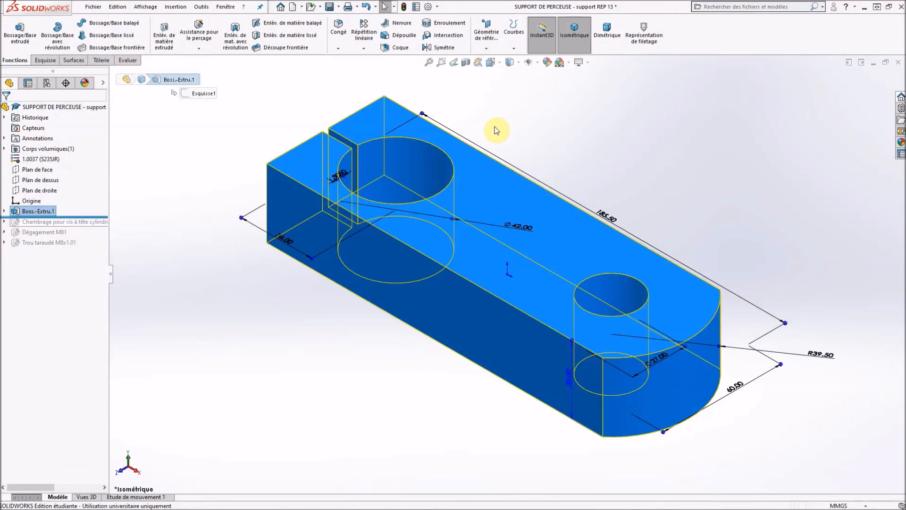
pyautogui.moveTo(501, 137); pyautogui.dragTo(531, 235, button='middle')
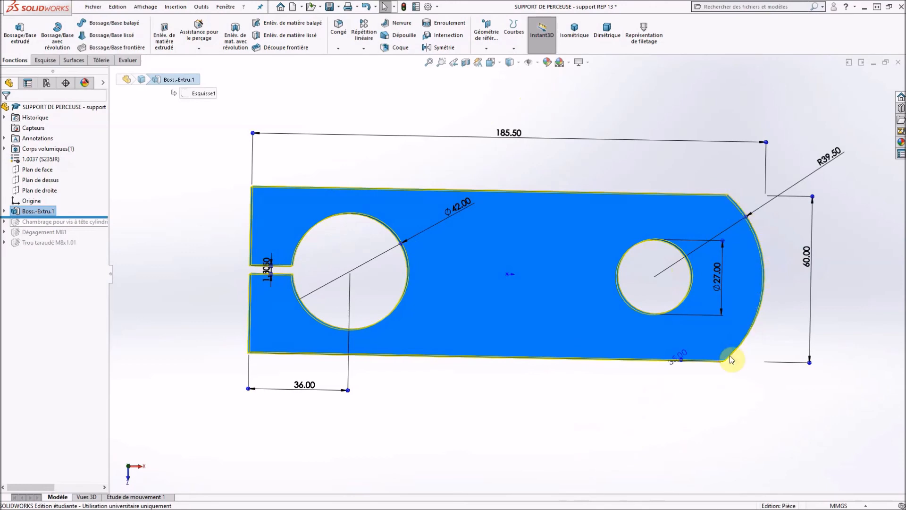
pyautogui.moveTo(552, 387)
pyautogui.mouseDown(button='middle')
pyautogui.moveTo(560, 338)
pyautogui.moveTo(532, 194)
pyautogui.moveTo(540, 112)
pyautogui.mouseUp(button='middle')
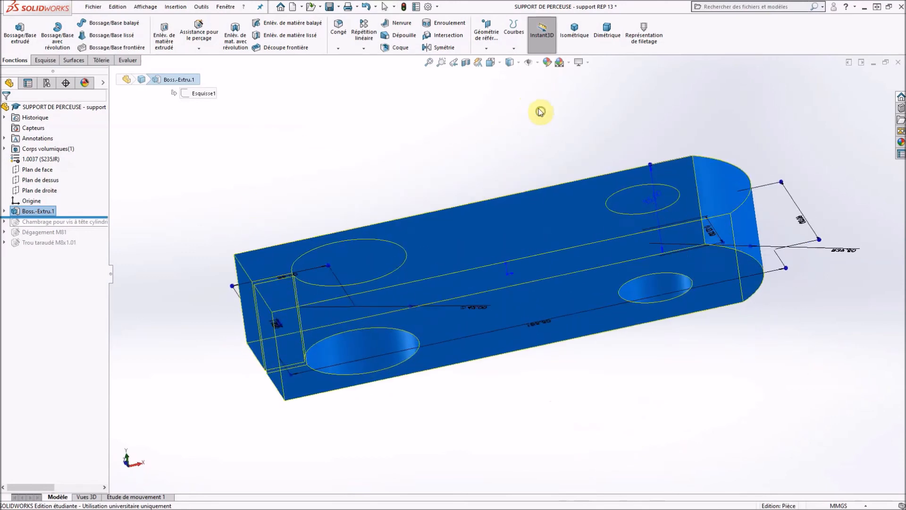
# - Roll the history forward one feature at a time through the counterbores, clearance hole and tapped hole, examining each on the part
pyautogui.moveTo(101, 218); pyautogui.dragTo(98, 228)
pyautogui.moveTo(500, 420); pyautogui.dragTo(495, 241, button='middle')
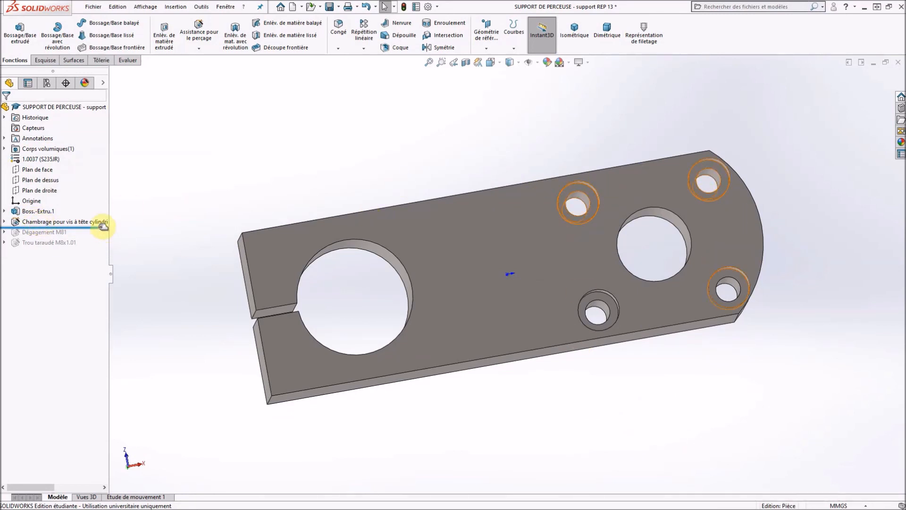
pyautogui.moveTo(101, 229); pyautogui.dragTo(101, 239)
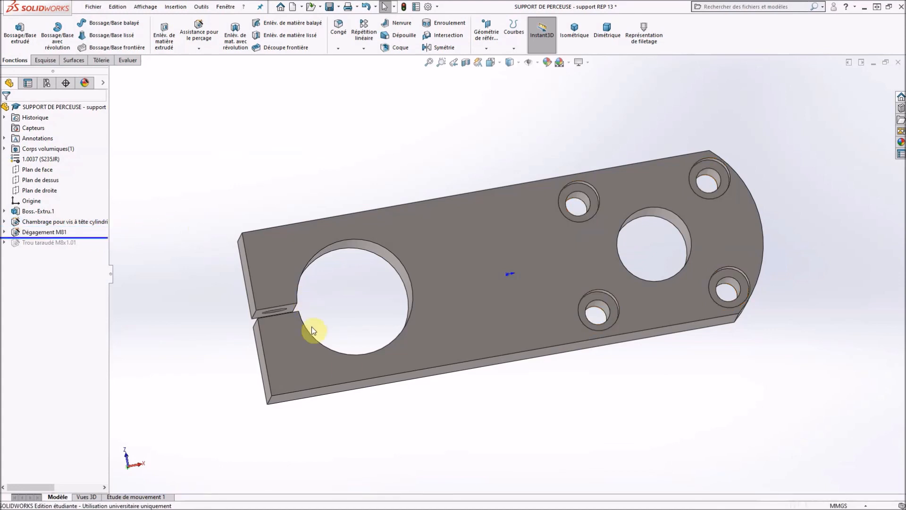
pyautogui.moveTo(333, 184); pyautogui.dragTo(345, 407, button='middle')
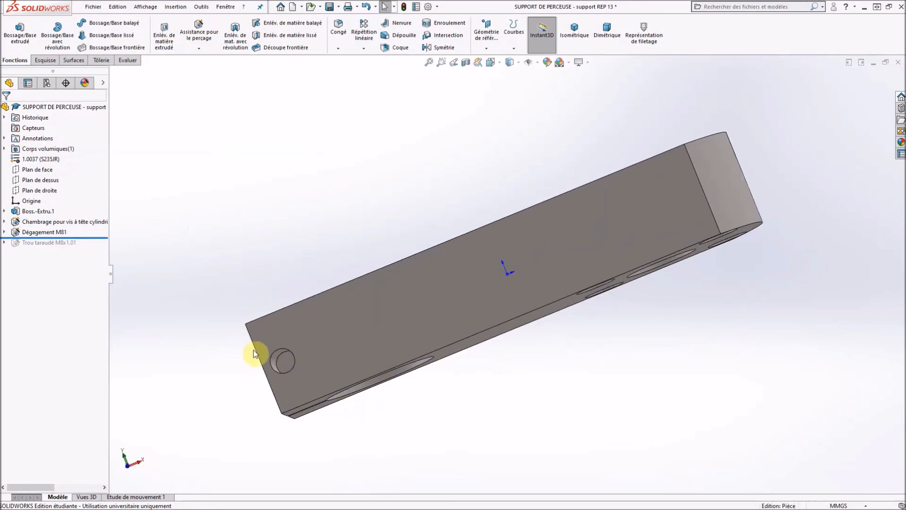
pyautogui.moveTo(97, 236); pyautogui.dragTo(97, 247)
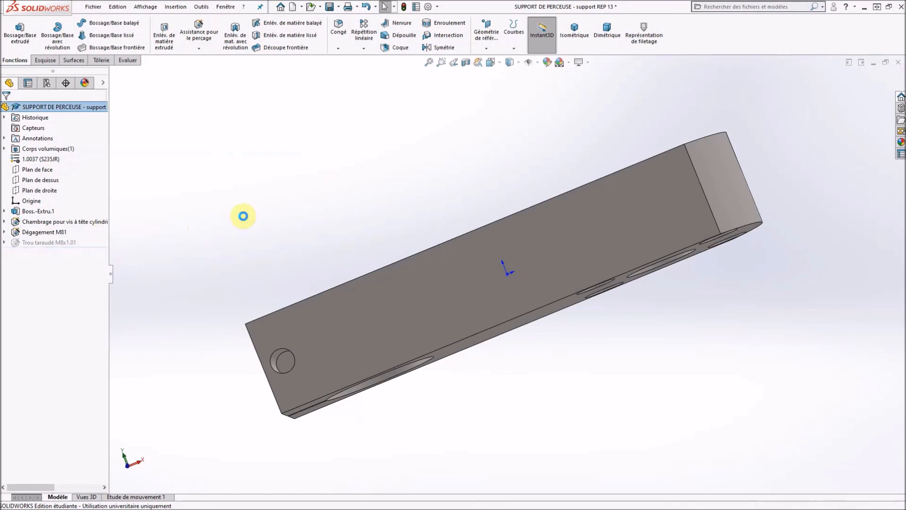
pyautogui.moveTo(271, 325); pyautogui.dragTo(238, 375, button='middle')
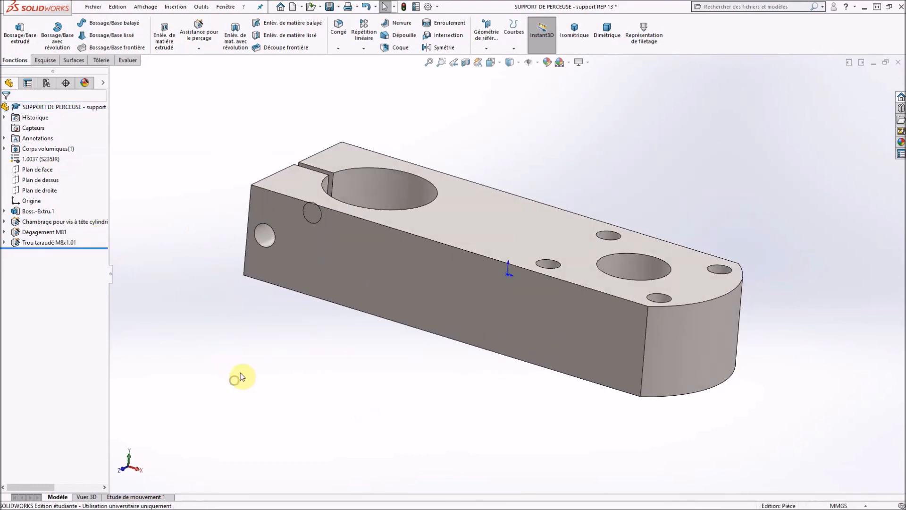